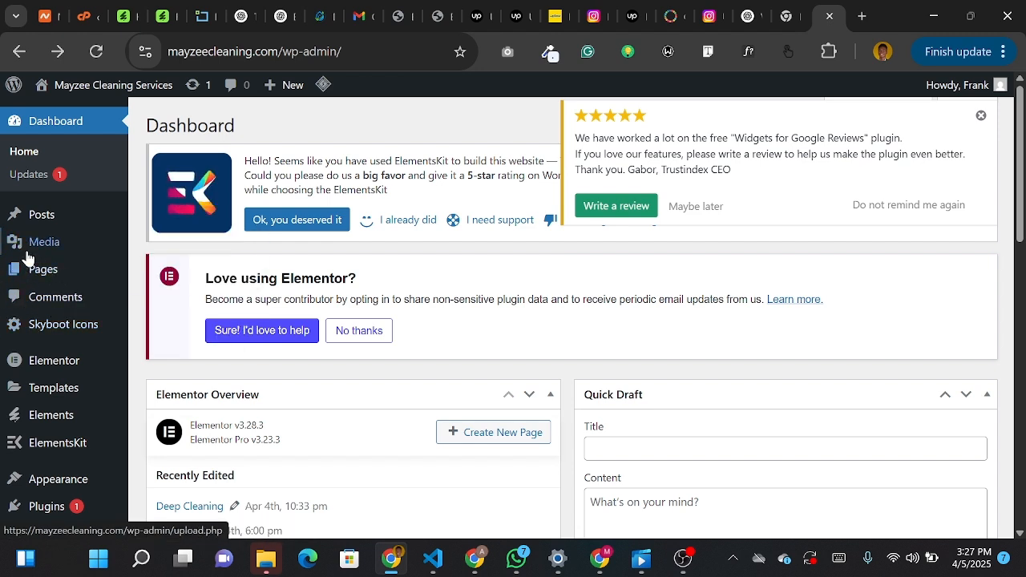
- Create a new blog post and title it "Beautiful Pets in Nigeria"
mouse_move(52, 218)
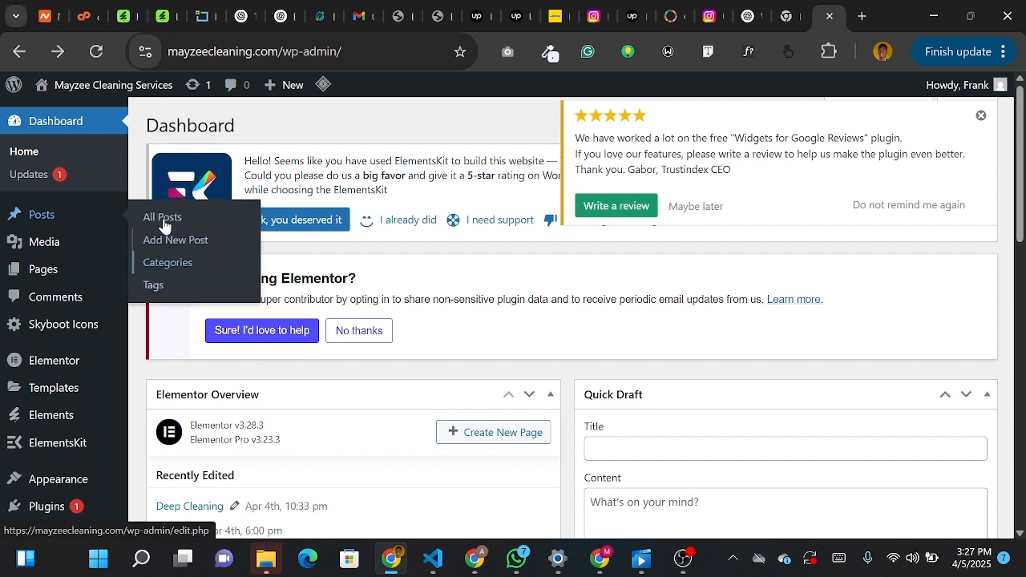
left_click(181, 240)
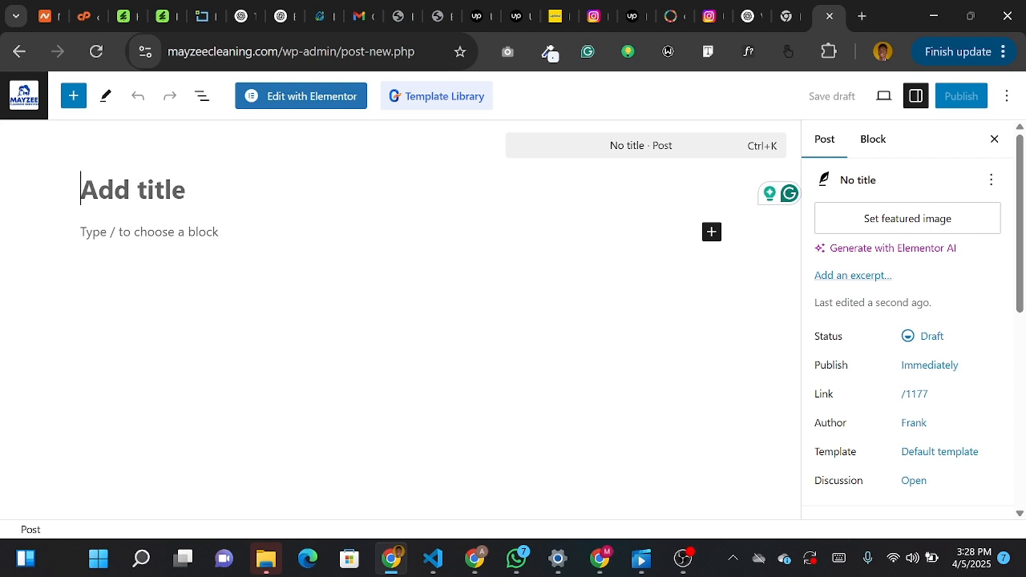
type("Beau")
type("t")
key("BackSpace")
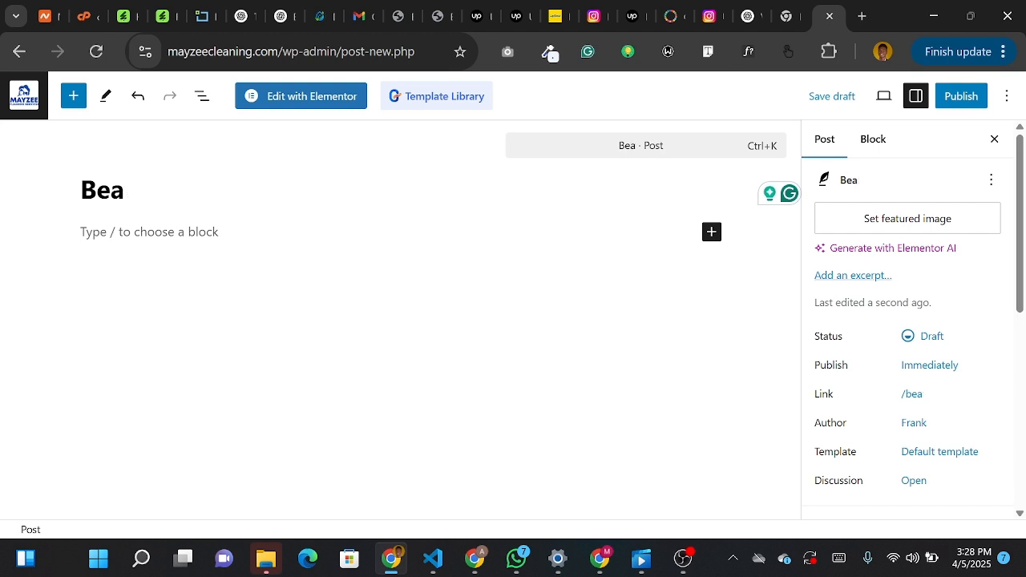
type("utiful")
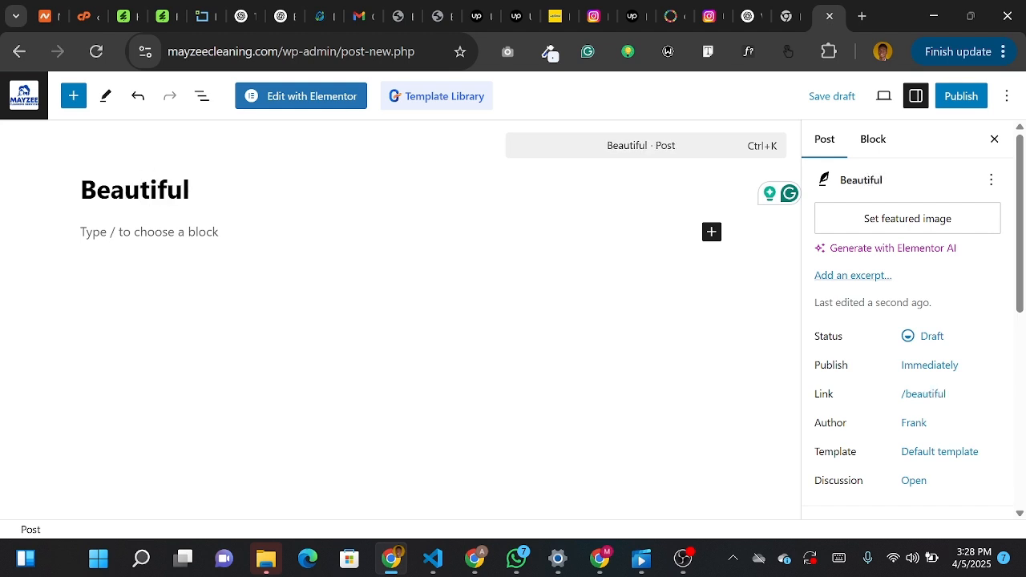
type(" Pets in ")
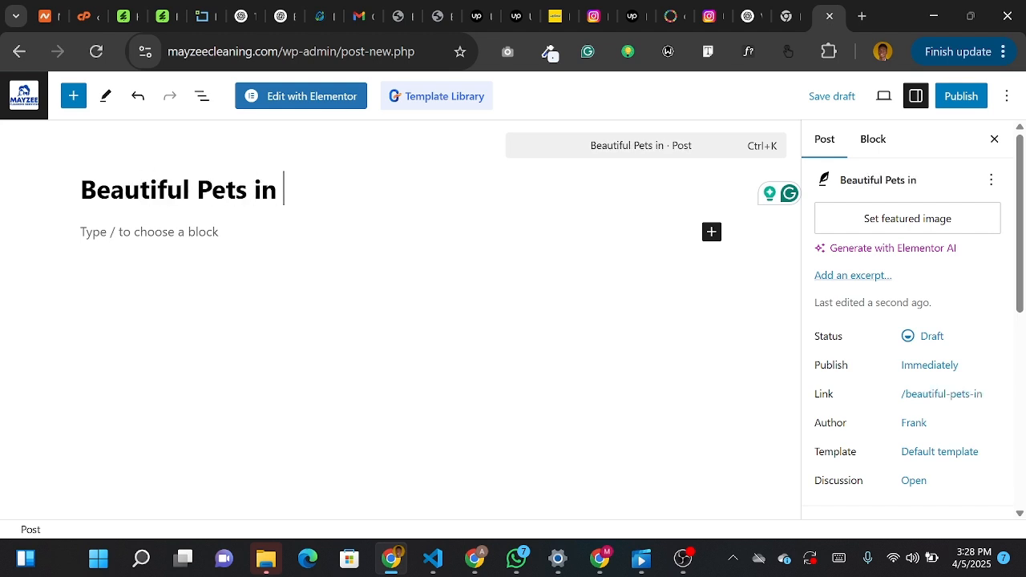
type("Nigeria")
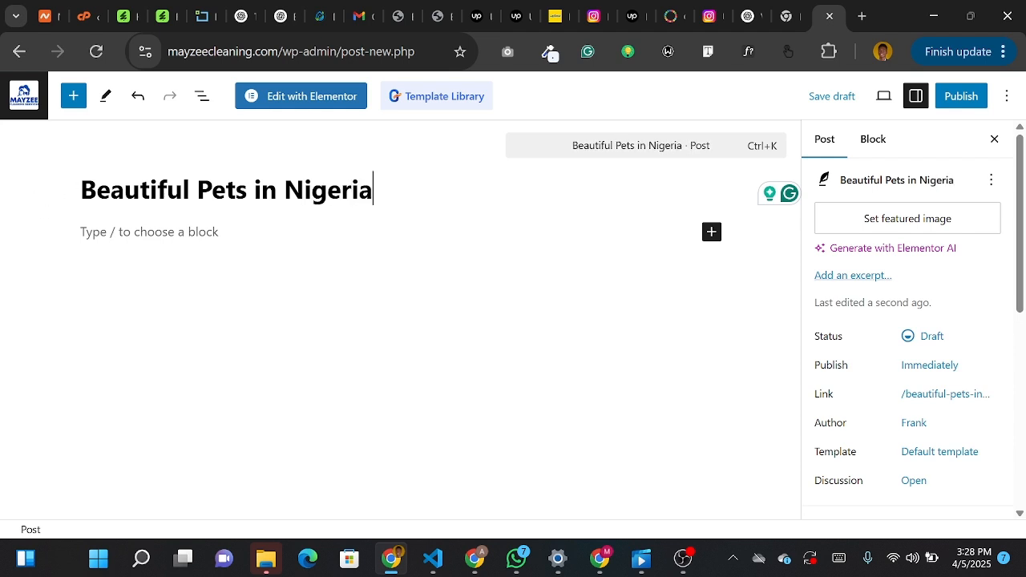
key("Return")
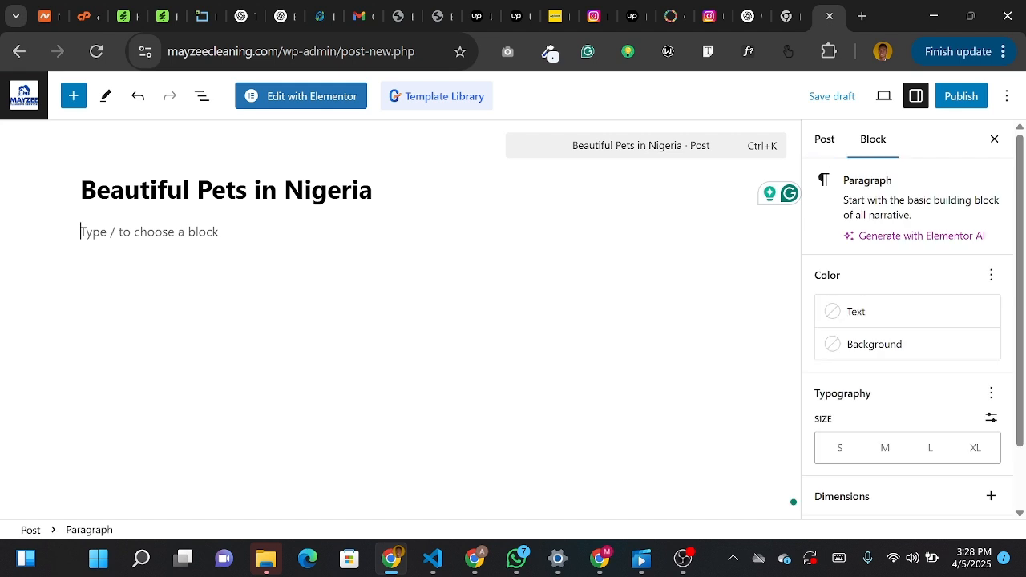
type("Thh")
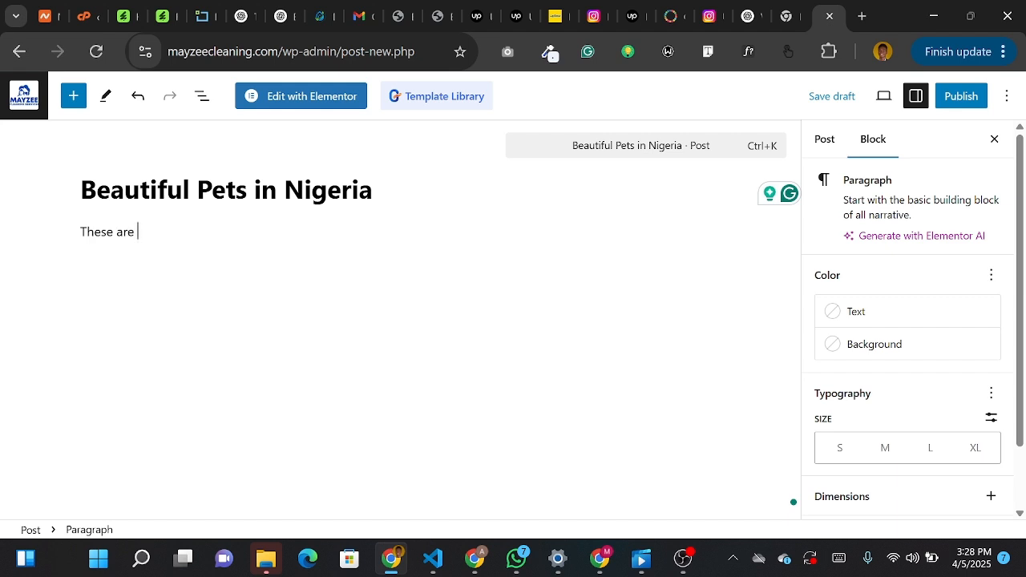
type("se are some")
key("BackSpace")
key("BackSpace")
key("BackSpace")
key("BackSpace")
key("BackSpace")
key("BackSpace")
key("BackSpace")
key("BackSpace")
key("BackSpace")
key("BackSpace")
key("BackSpace")
key("BackSpace")
key("BackSpace")
key("BackSpace")
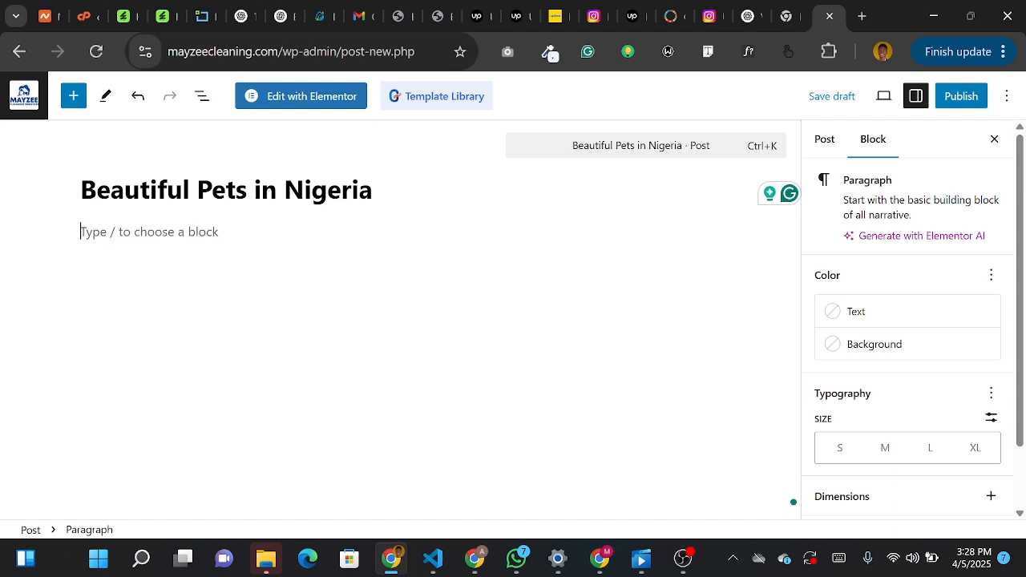
- Write "Some beautiful pets in Nigeria include" as the first paragraph under the title
type("Some be")
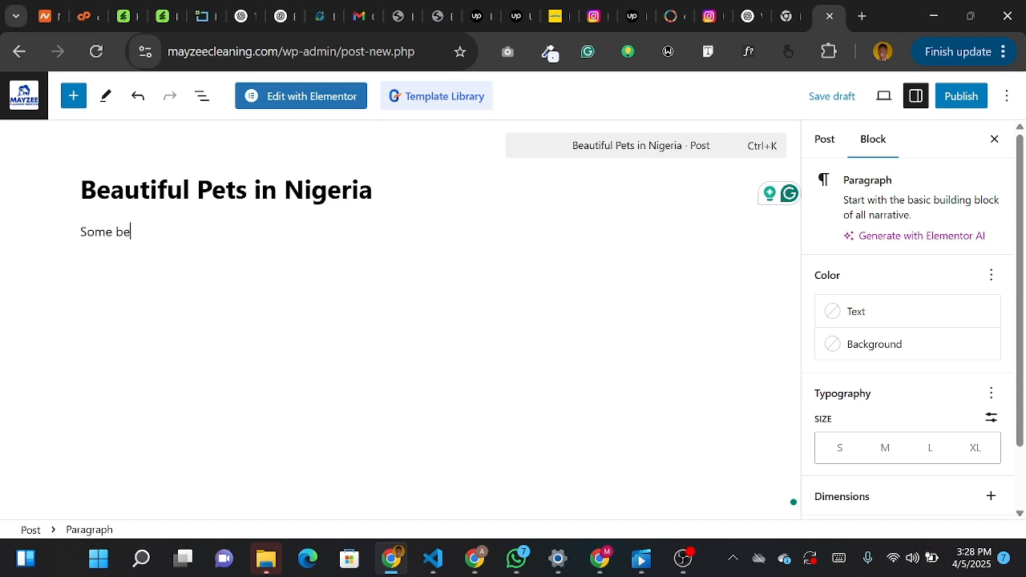
type("autiful petw")
type(" in Nigeria in")
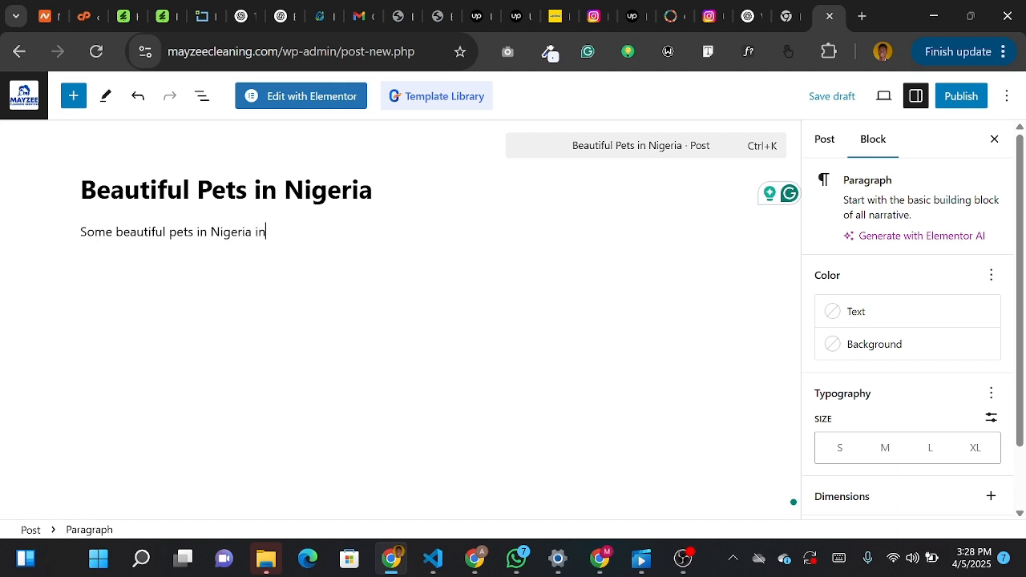
type("clude")
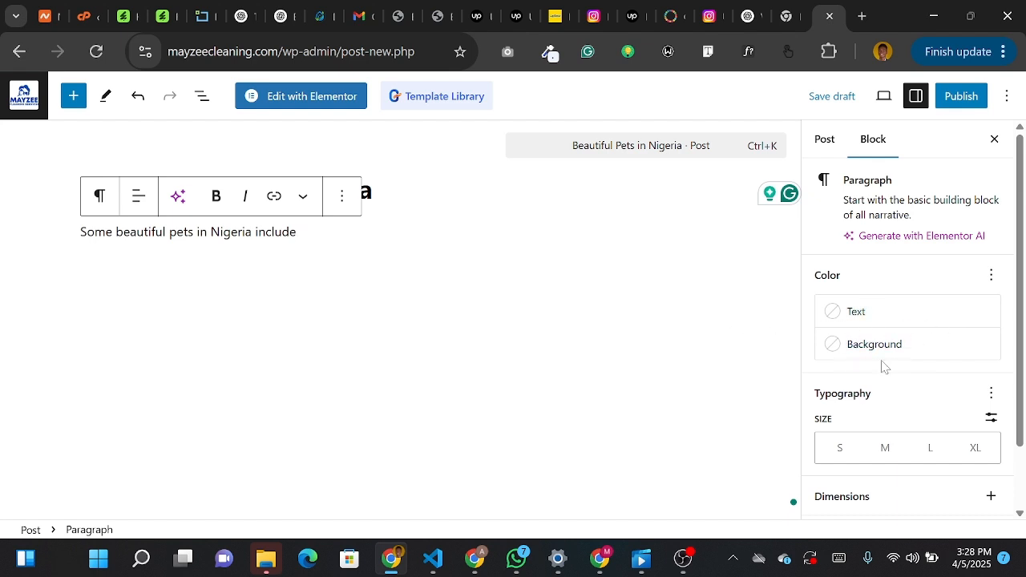
- Try the small, medium and large text sizes on the paragraph, and set it to extra large
scroll(866, 365, "down", 1)
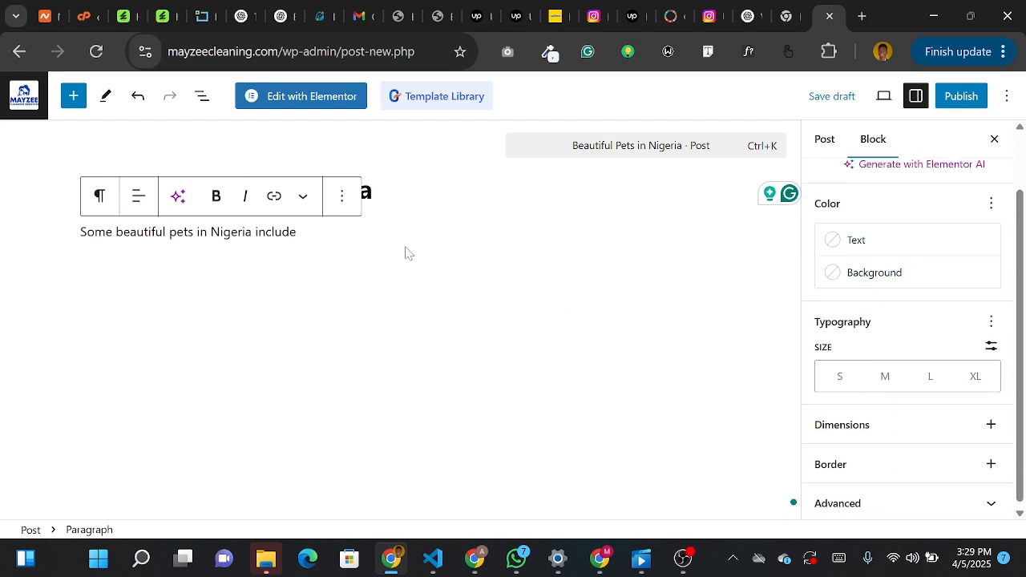
left_click(840, 391)
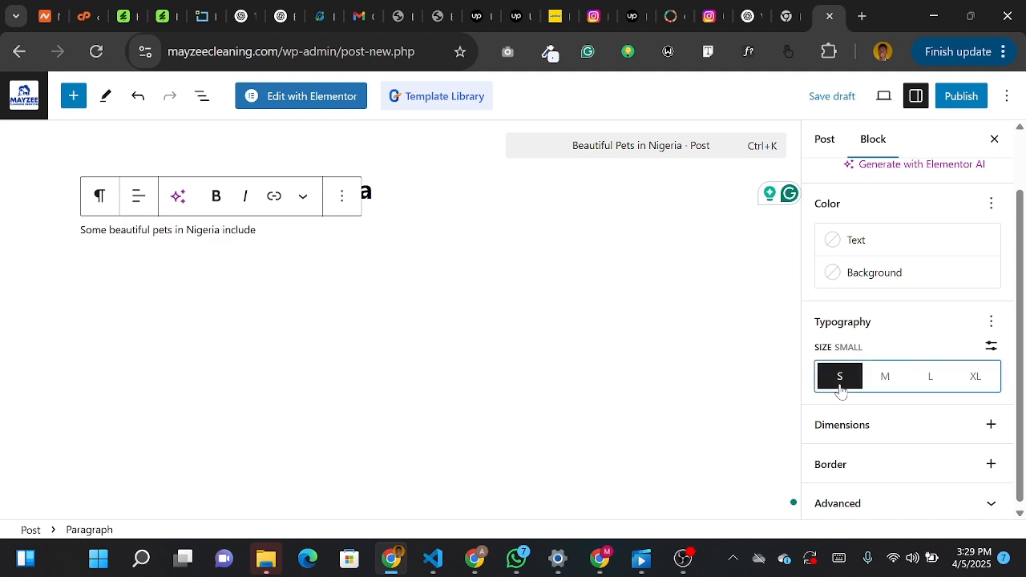
left_click(888, 378)
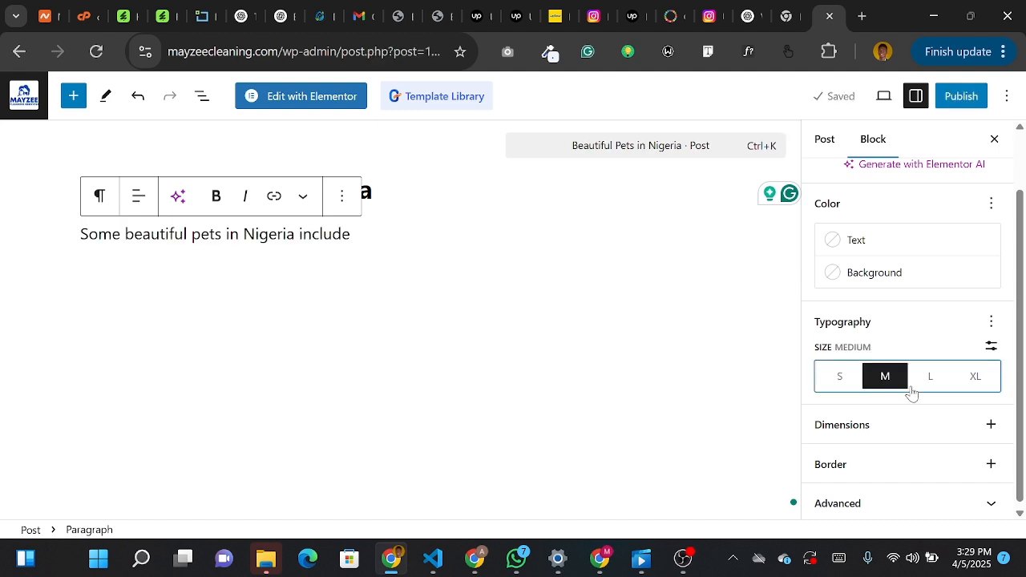
left_click(929, 383)
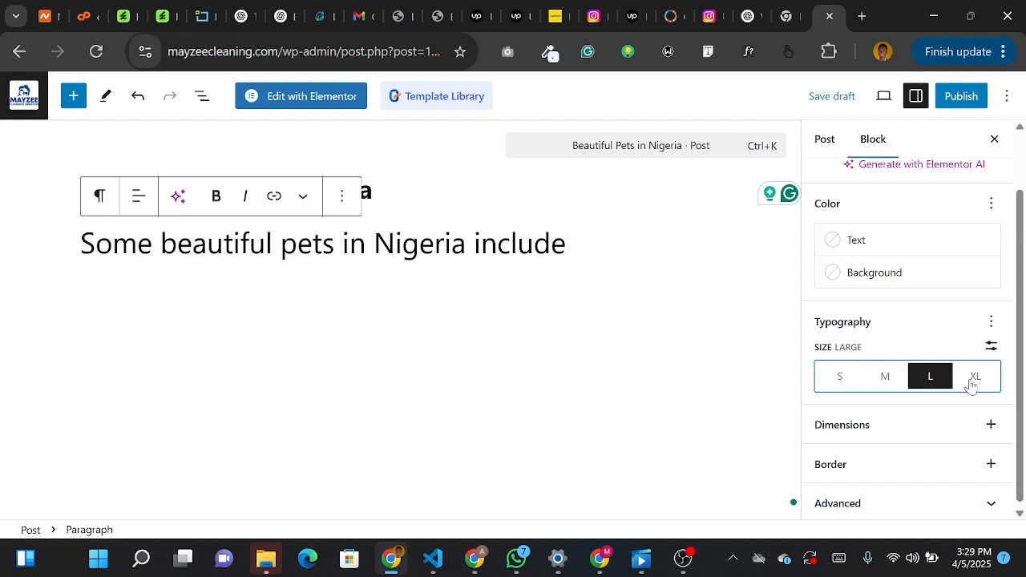
left_click(972, 383)
- Try black and pale pink as the paragraph's text colour, and set it to orange
scroll(885, 341, "down", 1)
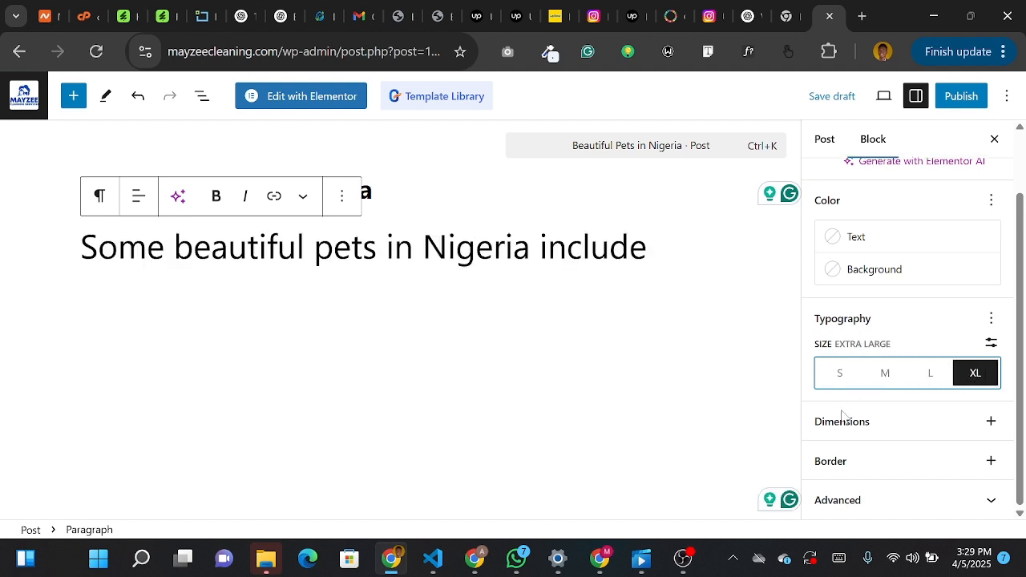
scroll(868, 343, "up", 2)
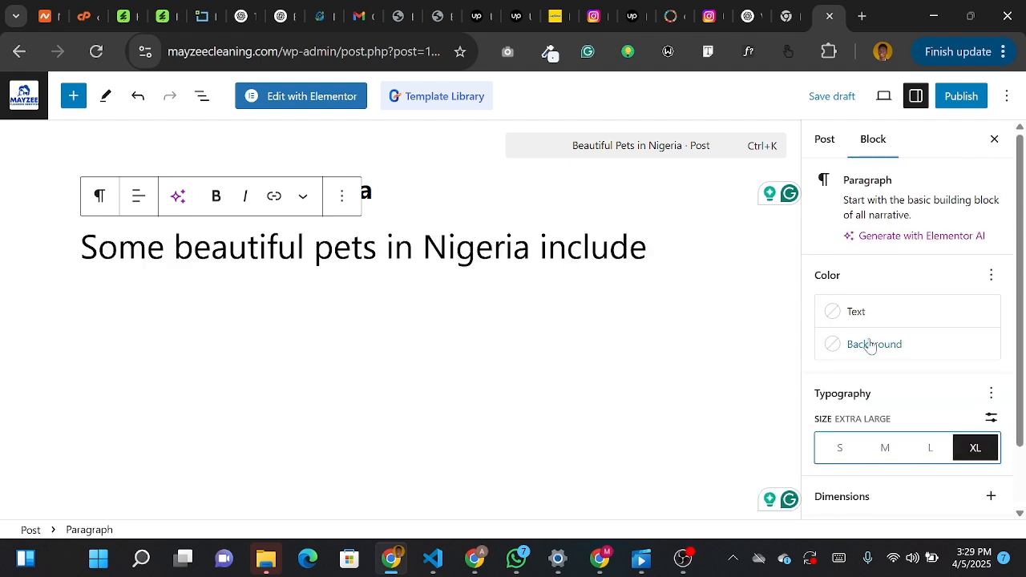
left_click(831, 318)
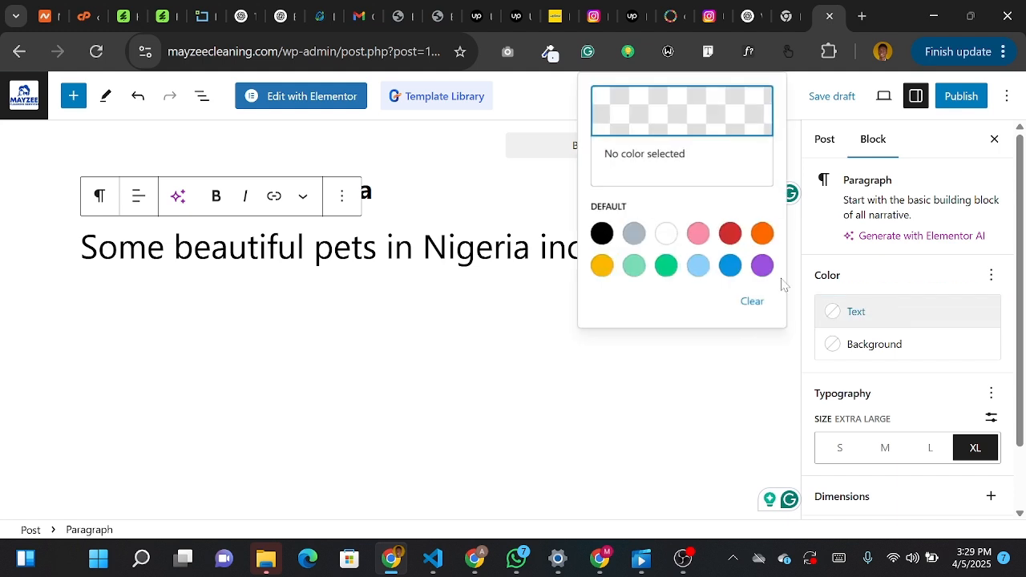
left_click(602, 233)
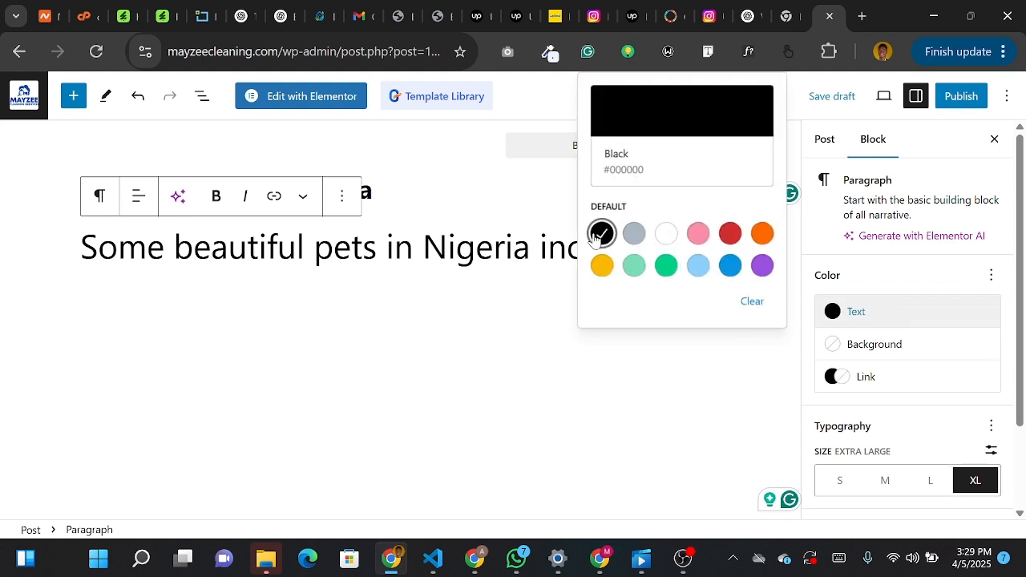
left_click(699, 235)
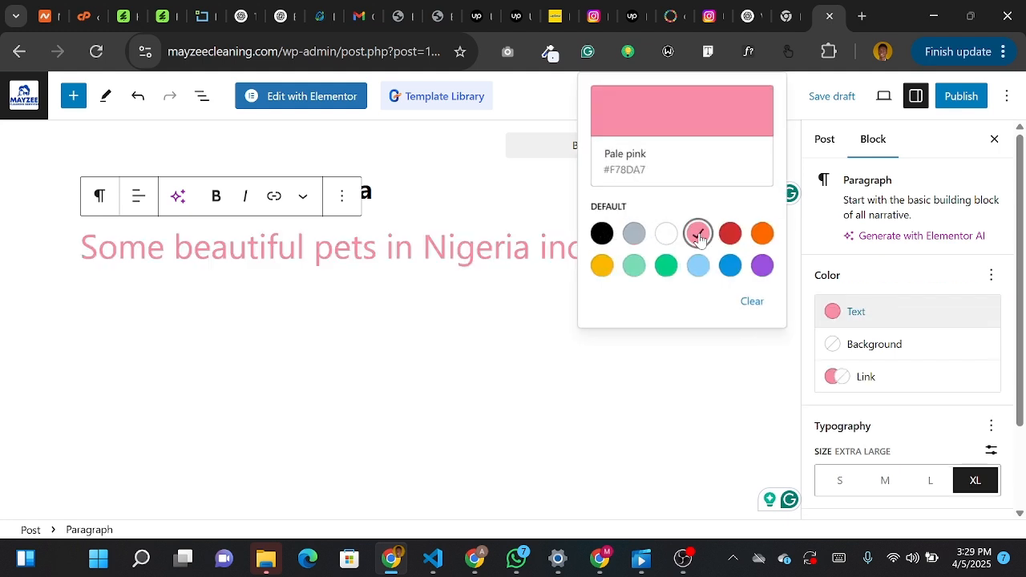
left_click(762, 238)
left_click(682, 374)
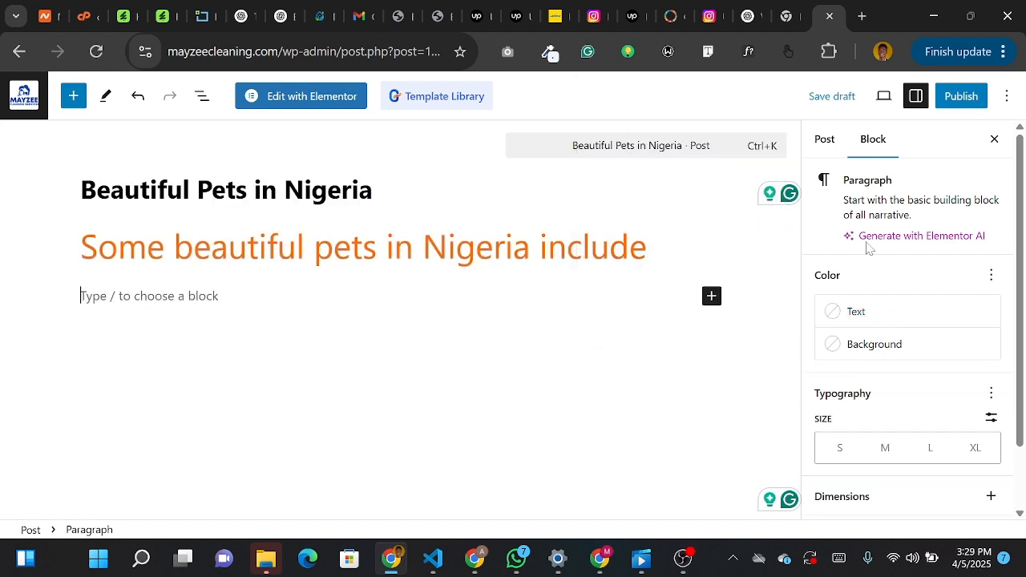
- Set customer-icon.jpg from the media library as the post's featured image
left_click(824, 141)
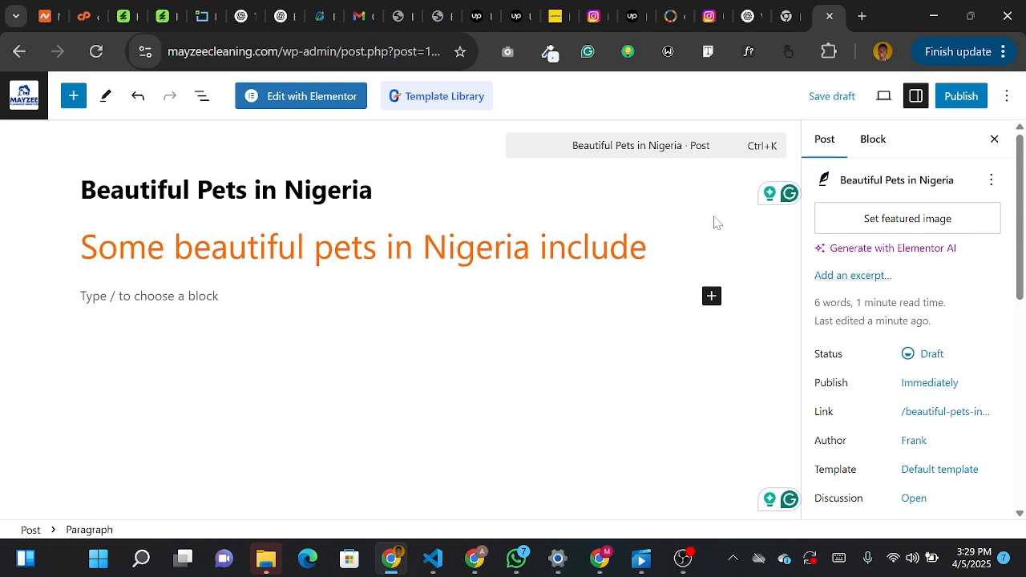
left_click(852, 220)
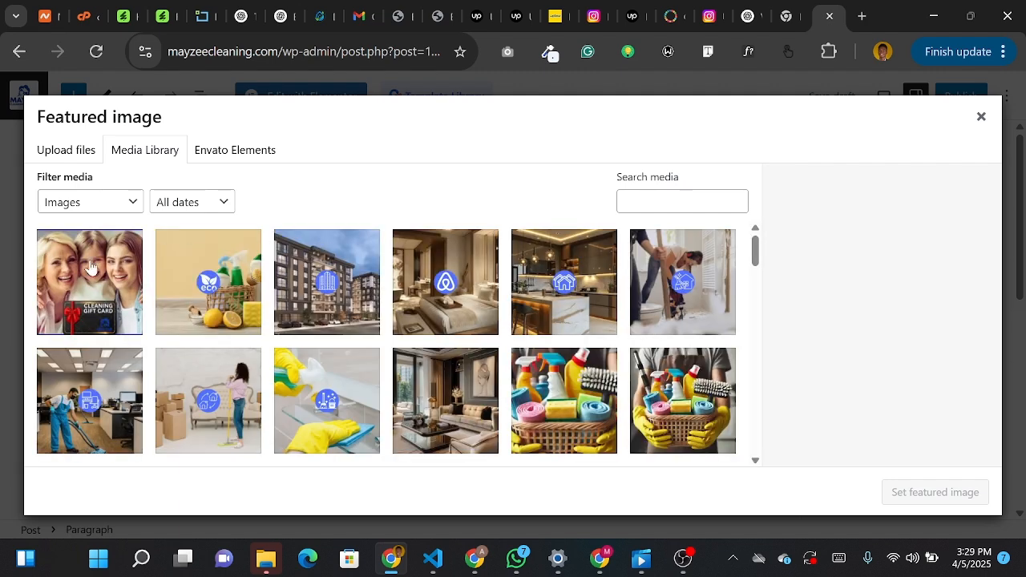
scroll(201, 332, "down", 2)
scroll(201, 332, "up", 2)
scroll(179, 369, "down", 2)
left_click(117, 385)
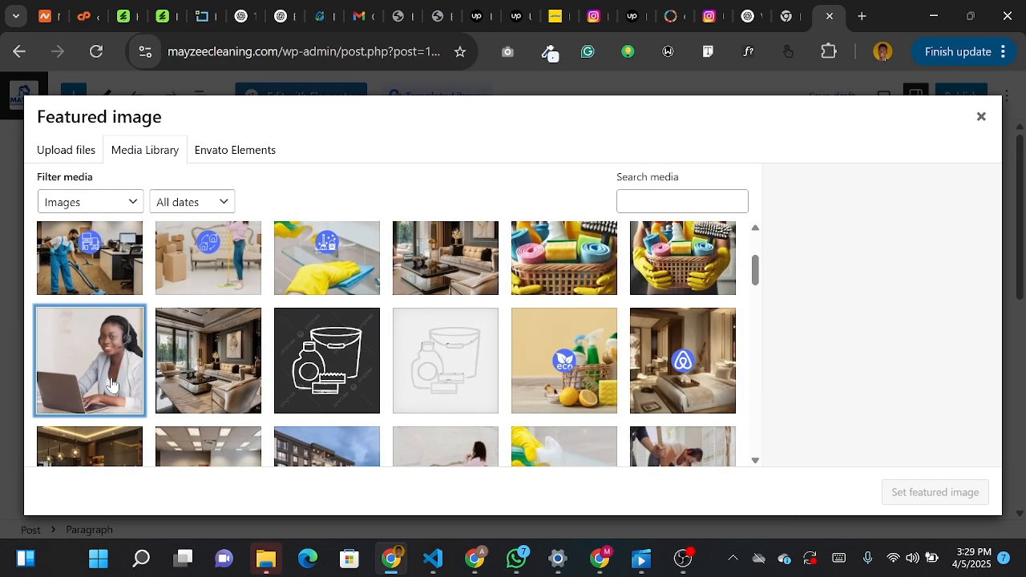
scroll(854, 393, "down", 1)
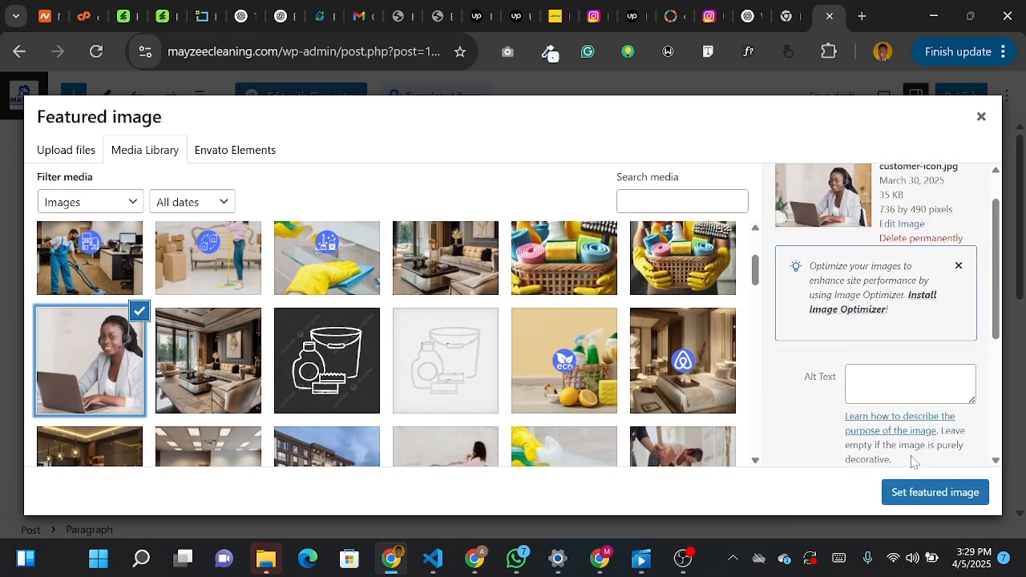
left_click(920, 490)
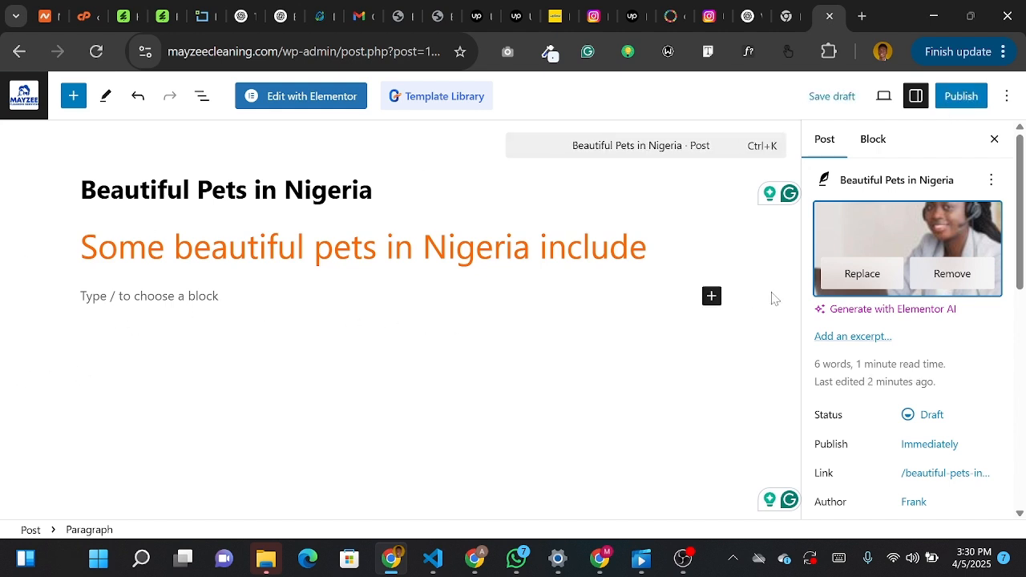
- Look over the suggested blocks for the empty line below the paragraph and open the full block list
left_click(711, 297)
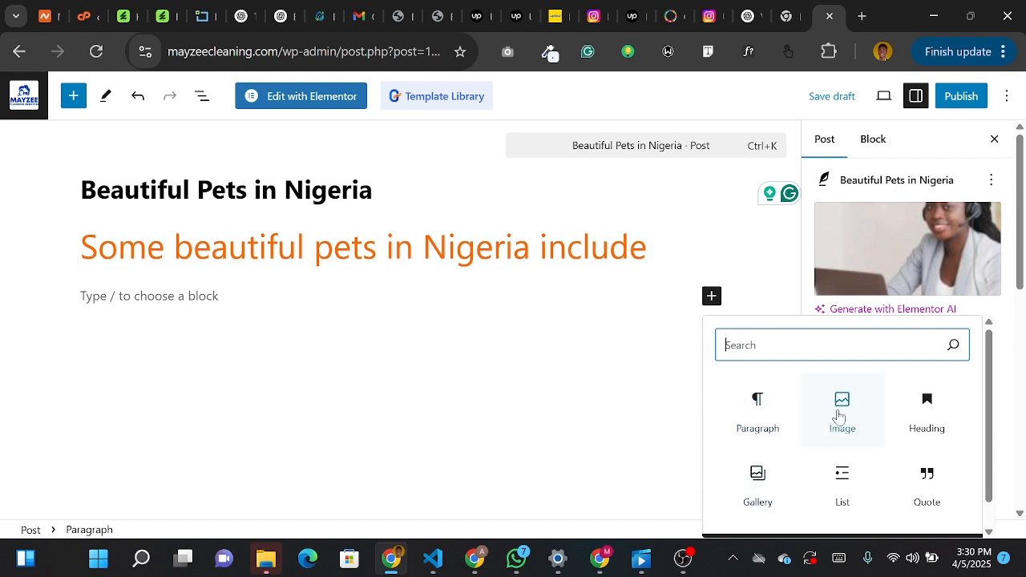
scroll(922, 423, "down", 1)
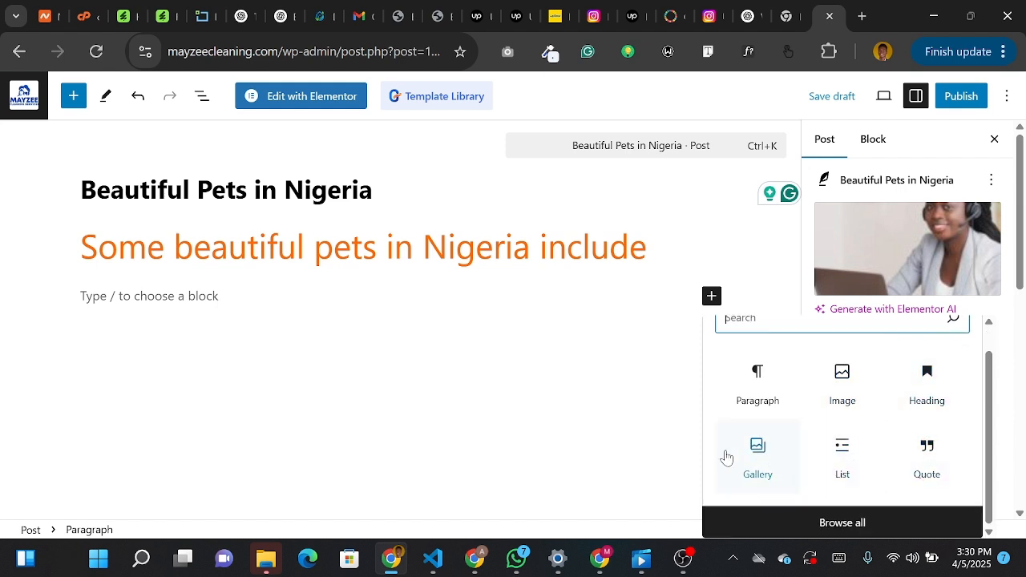
scroll(781, 445, "up", 1)
scroll(785, 465, "down", 1)
left_click(806, 521)
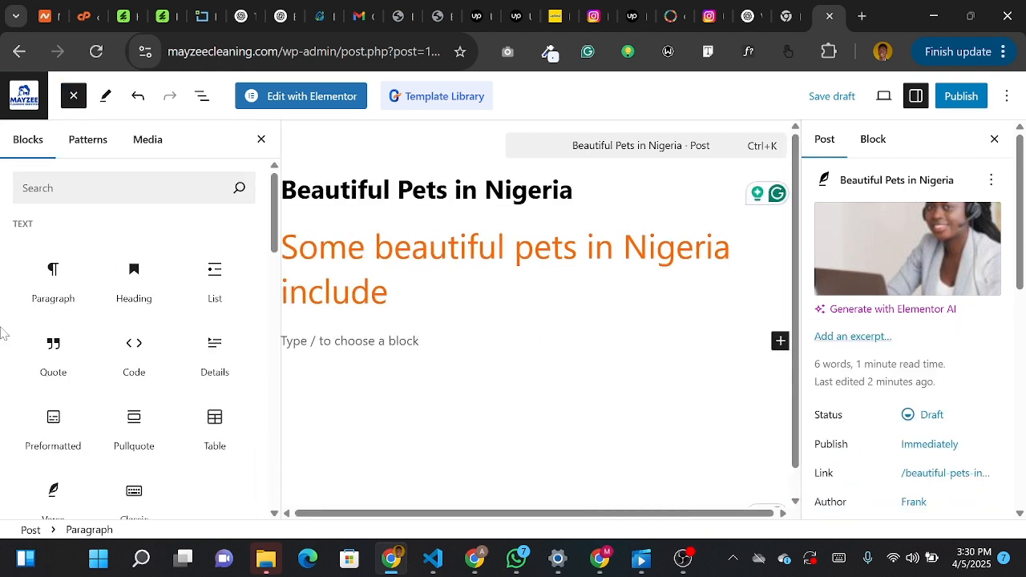
- Look through the text, media and design blocks in the full block list, previewing several, and close the list
mouse_move(86, 383)
scroll(86, 382, "down", 1)
mouse_move(112, 304)
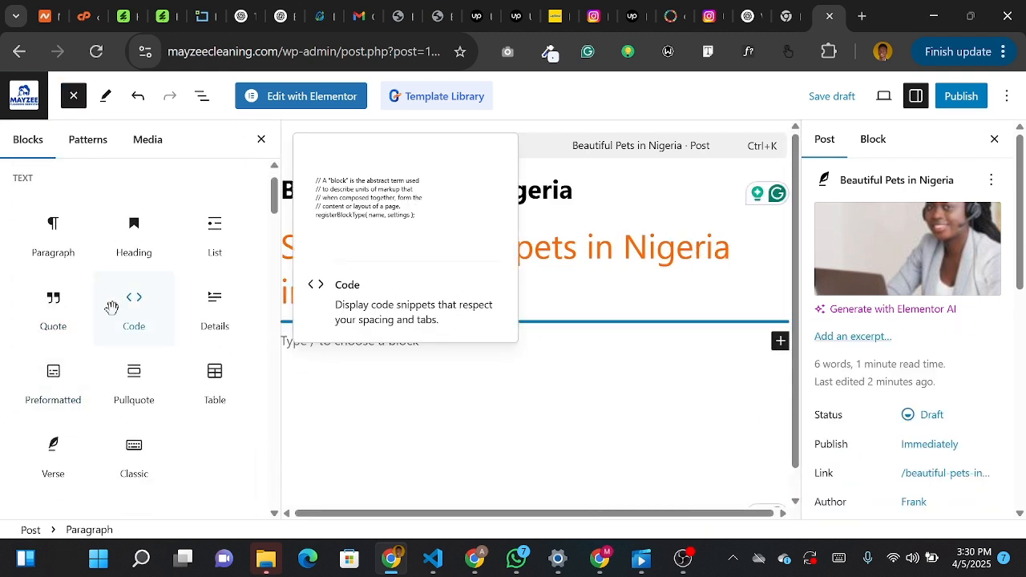
scroll(123, 383, "down", 2)
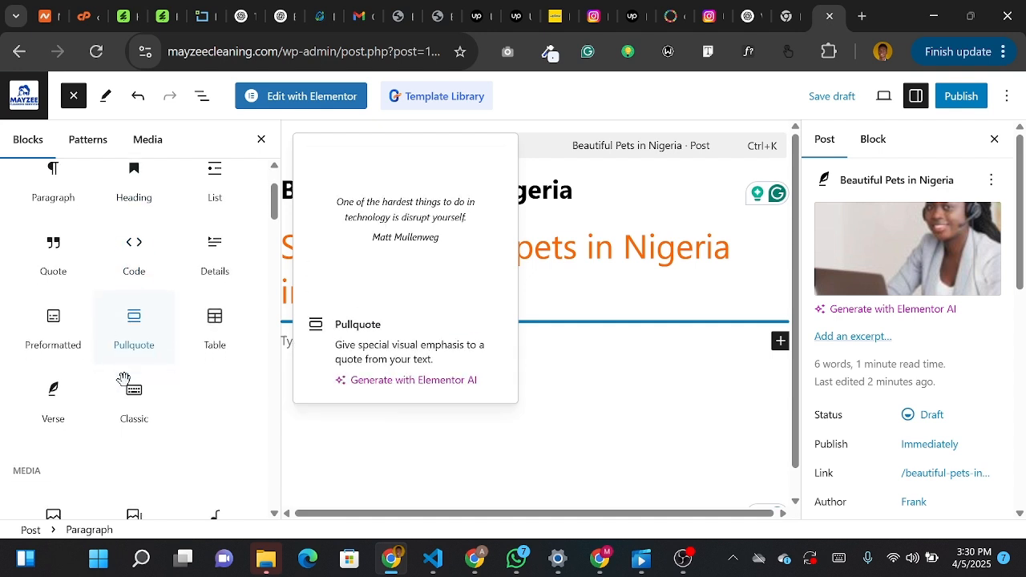
mouse_move(117, 414)
scroll(117, 415, "down", 1)
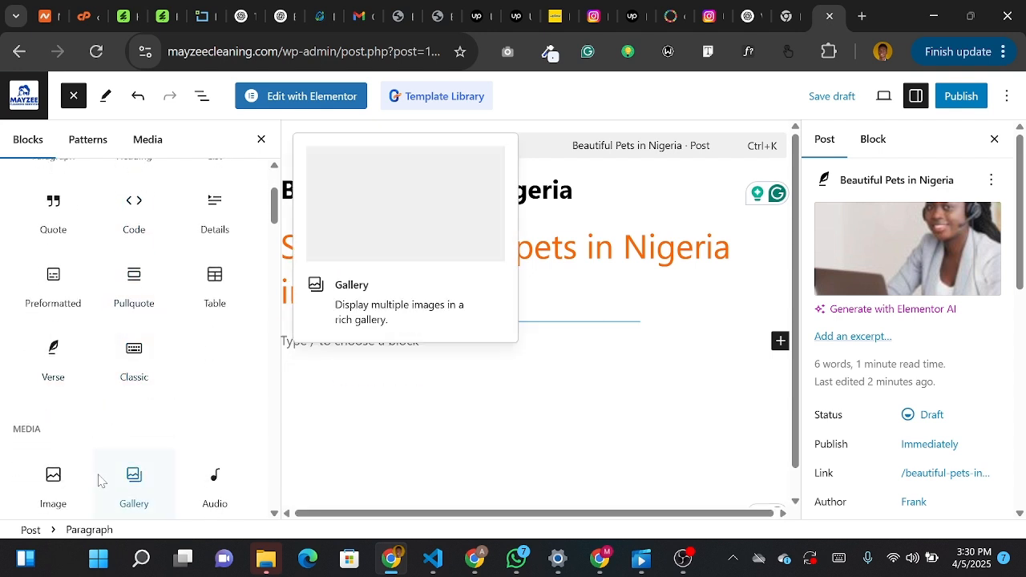
scroll(89, 477, "down", 3)
scroll(195, 430, "down", 4)
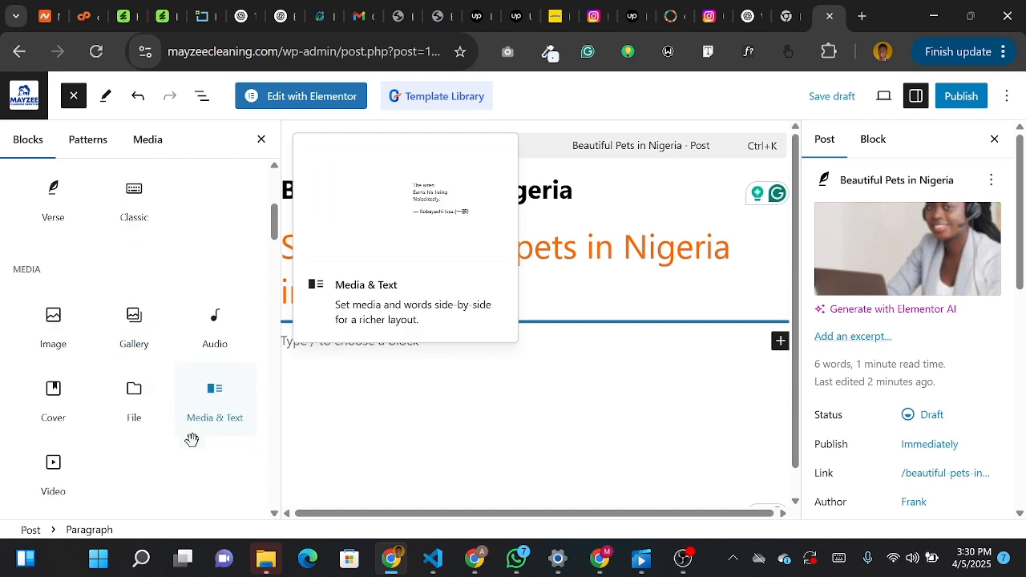
scroll(134, 486, "down", 4)
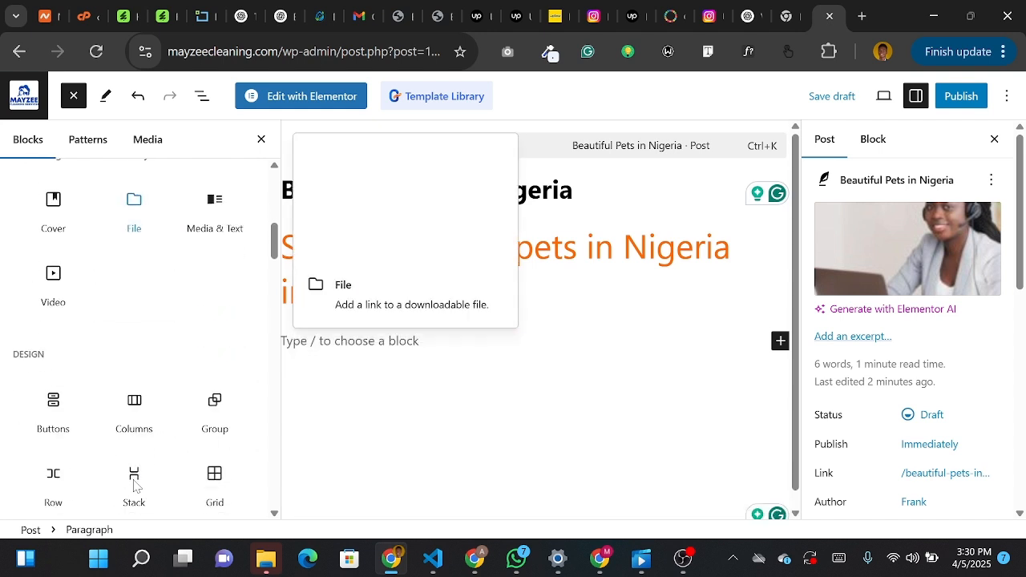
scroll(184, 437, "down", 4)
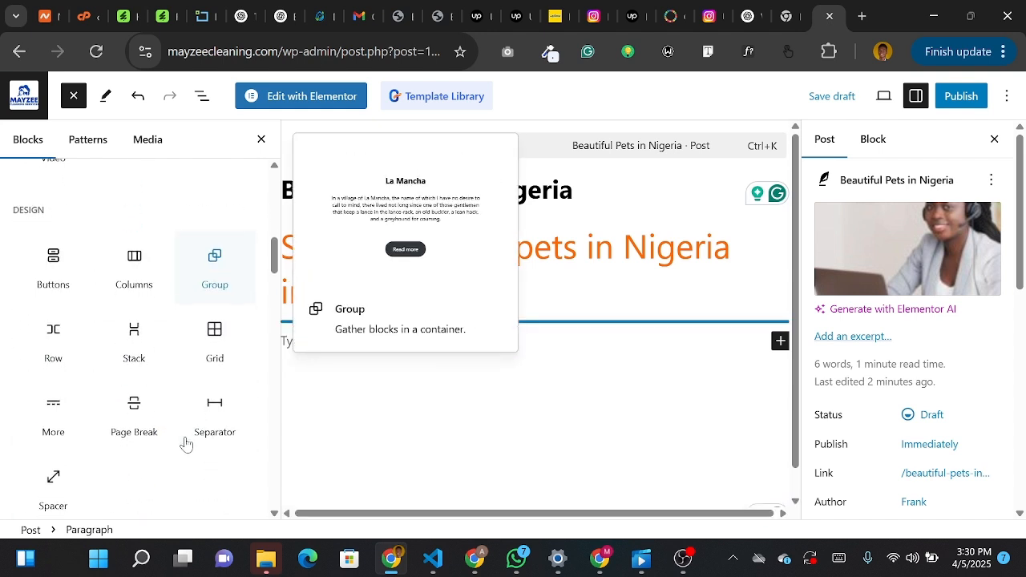
scroll(190, 416, "down", 7)
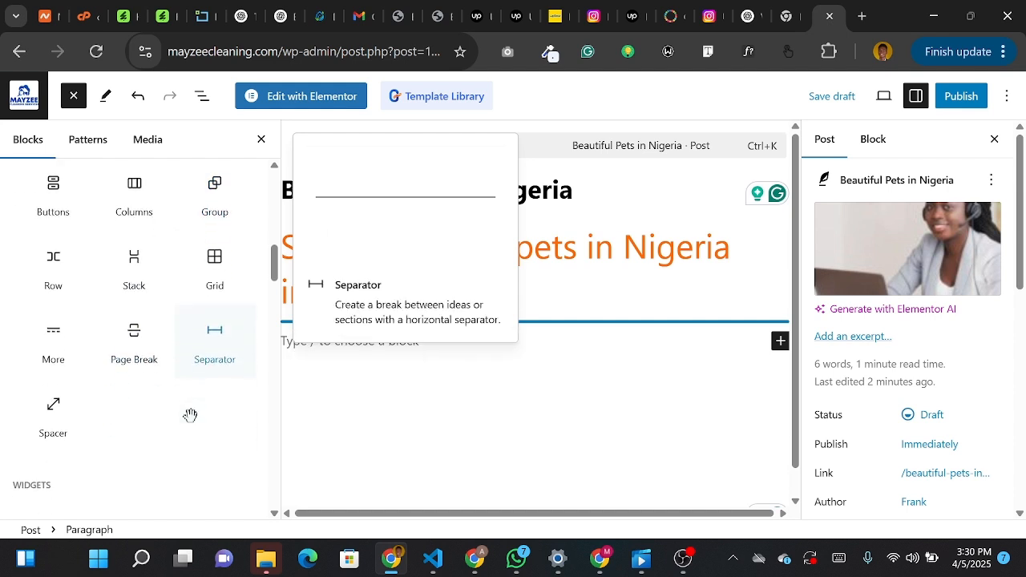
scroll(202, 295, "up", 20)
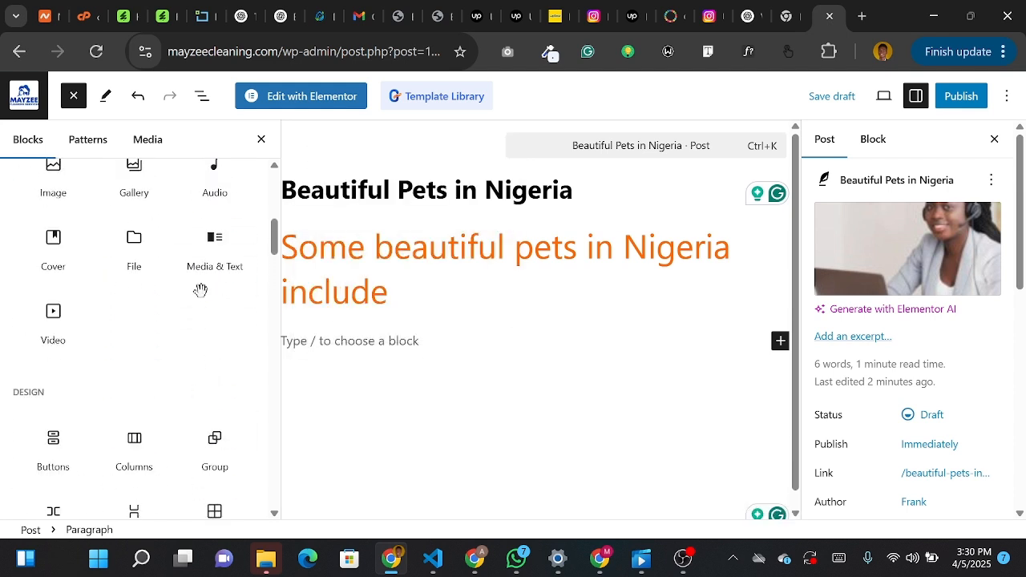
scroll(201, 293, "down", 5)
scroll(201, 298, "up", 7)
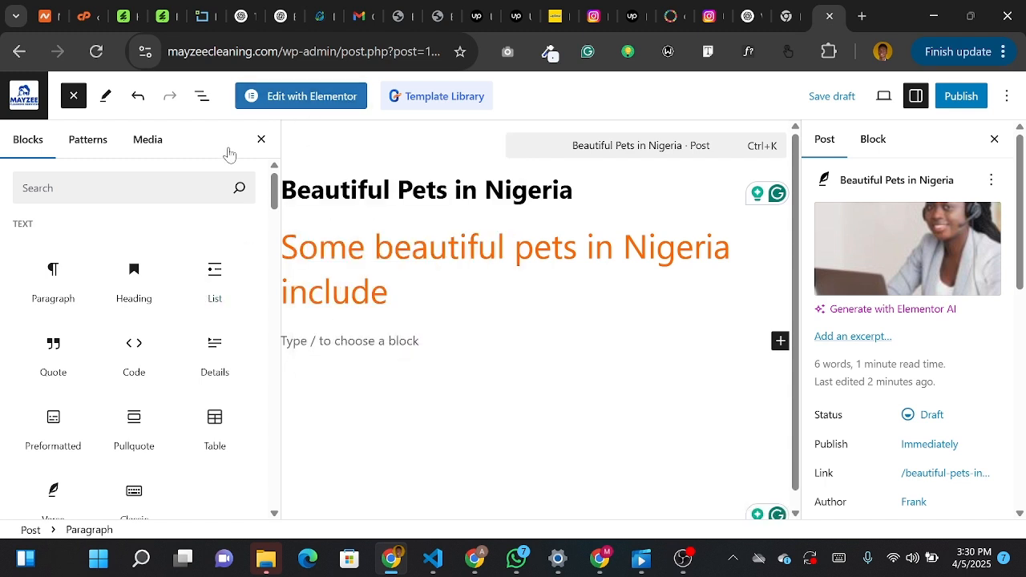
left_click(260, 141)
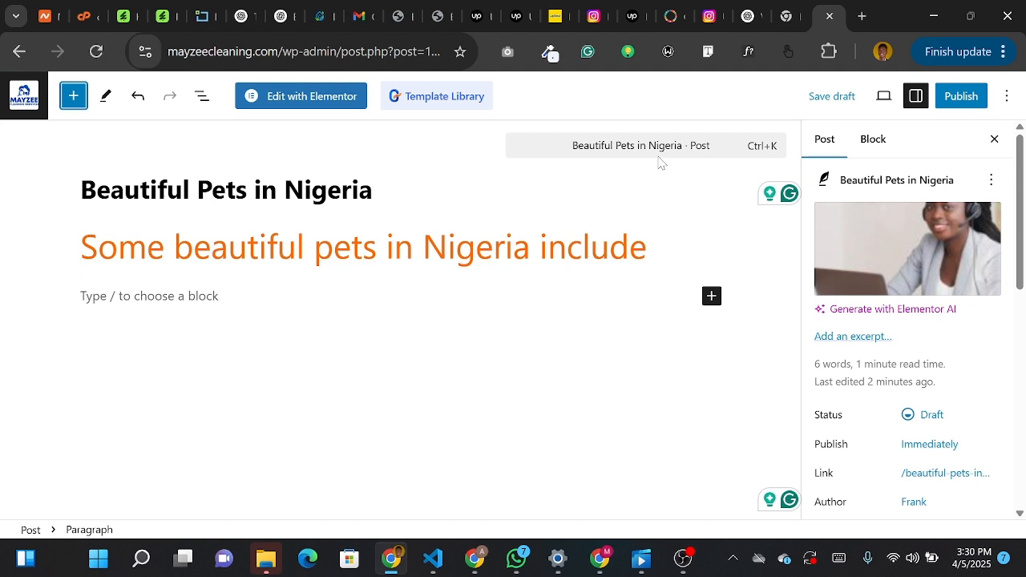
- Publish the "Beautiful Pets in Nigeria" post immediately with public visibility, confirming the pre-publish check
left_click(962, 105)
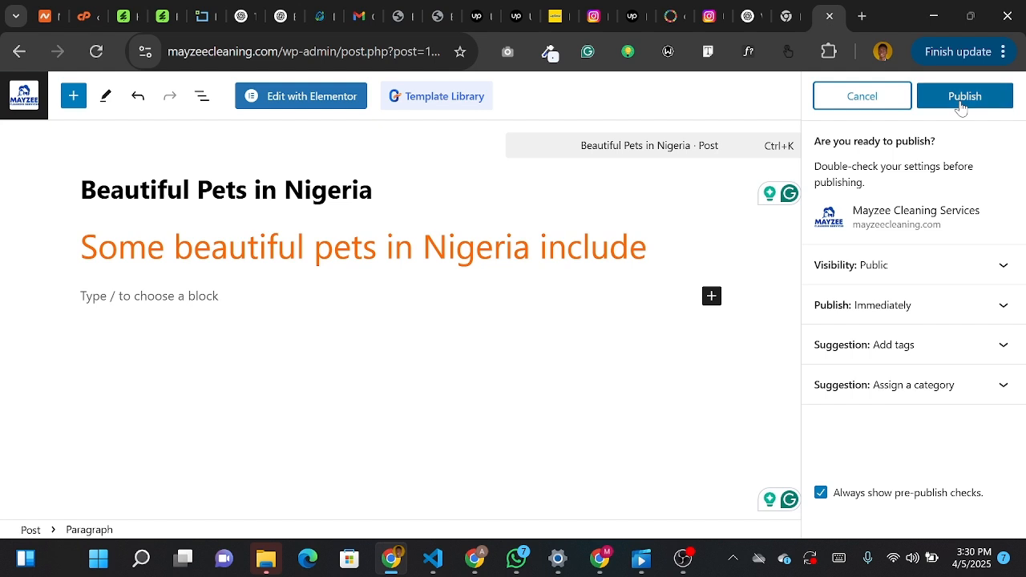
left_click(961, 103)
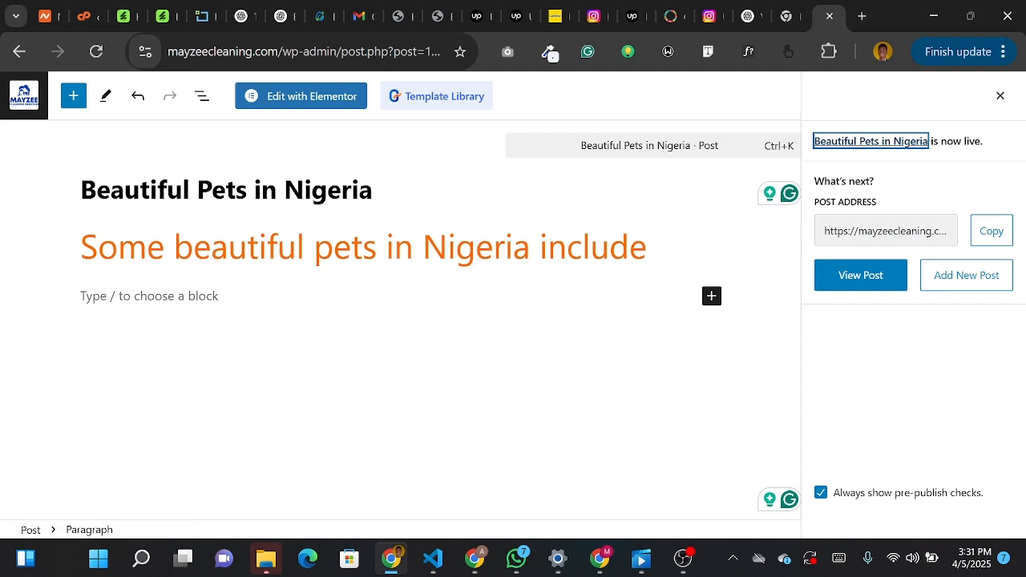
- Leave the post editor, return to the site's admin dashboard and open the list of all posts
left_click(8, 55)
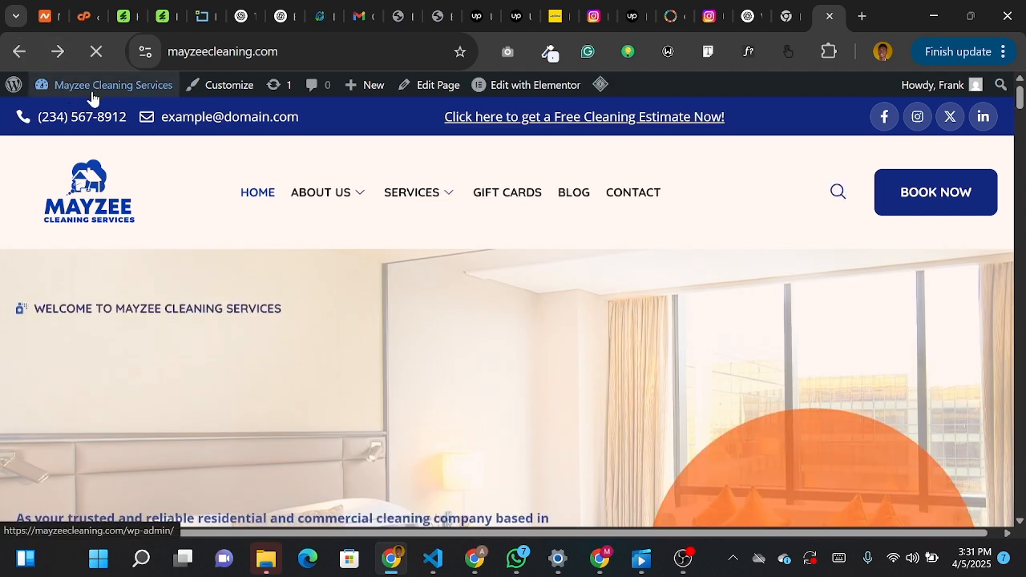
mouse_move(94, 97)
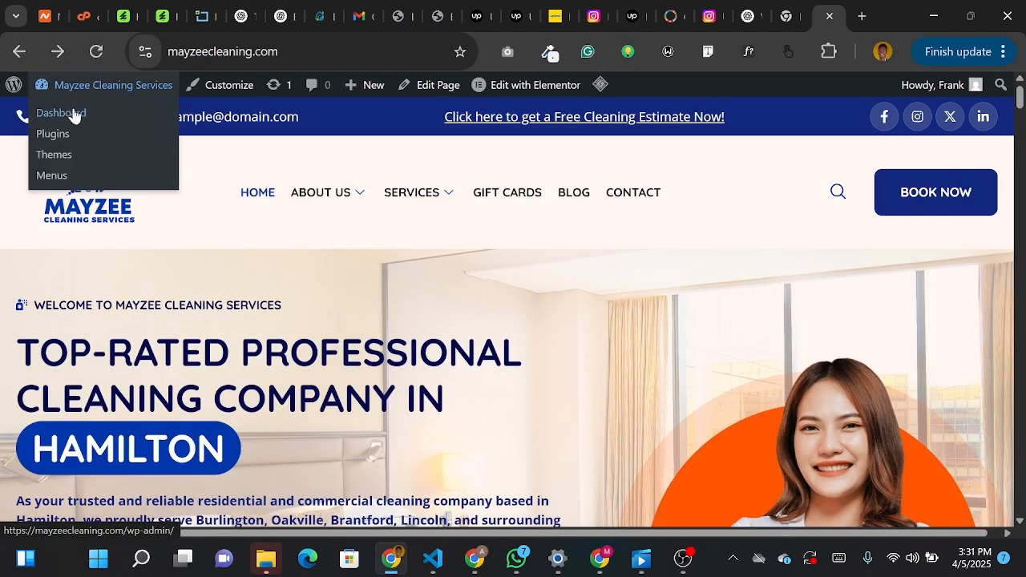
left_click(74, 115)
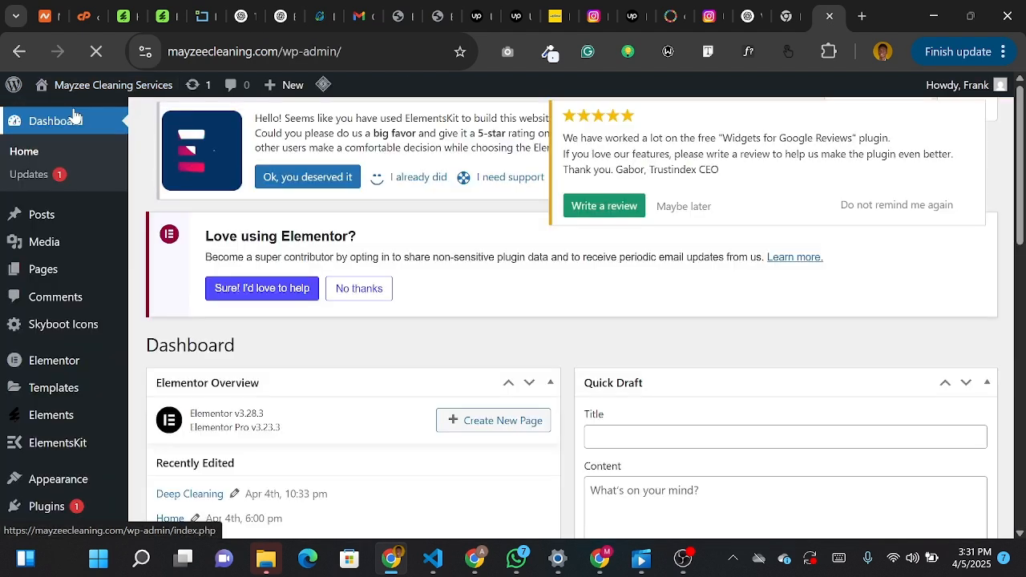
mouse_move(42, 214)
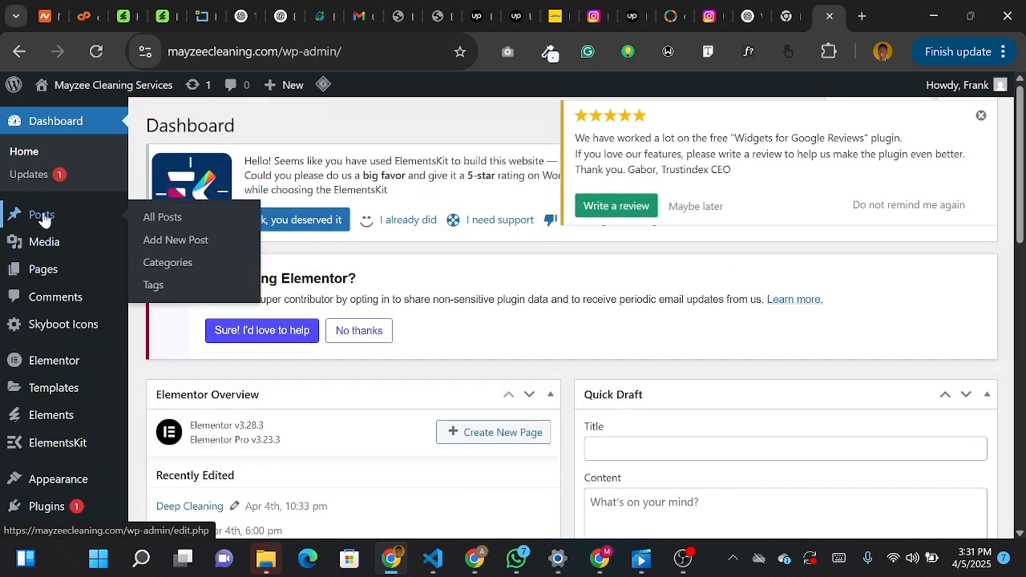
left_click(42, 215)
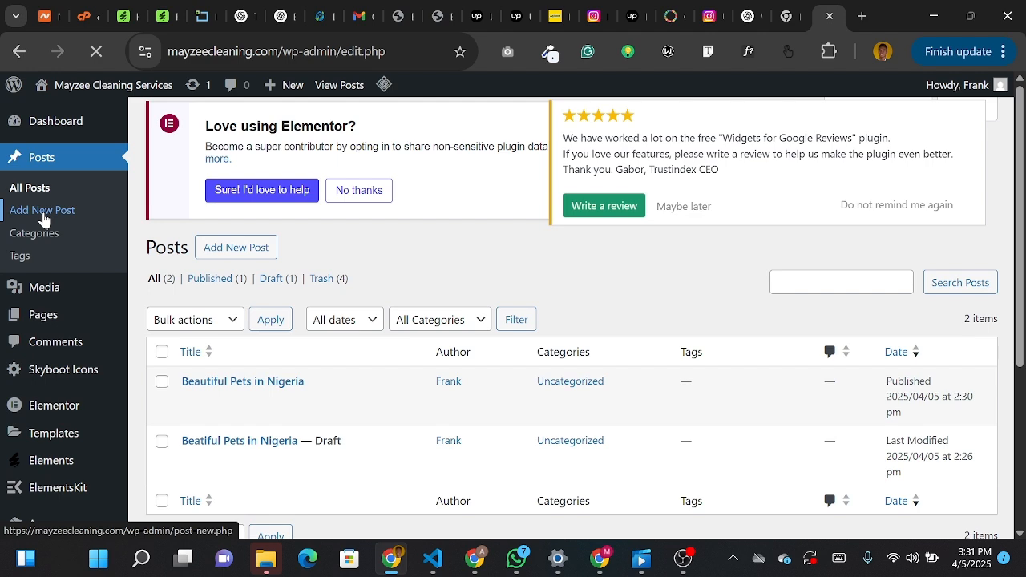
- View the published "Beautiful Pets in Nigeria" post on the live site and examine its title, paragraph and comment form
scroll(234, 322, "down", 1)
scroll(234, 322, "down", 1)
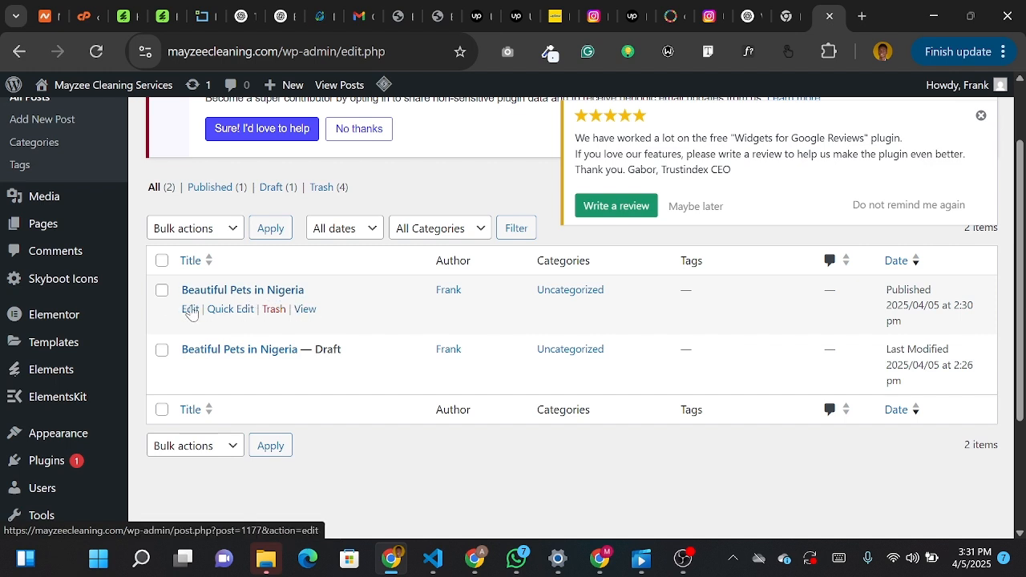
left_click(302, 311)
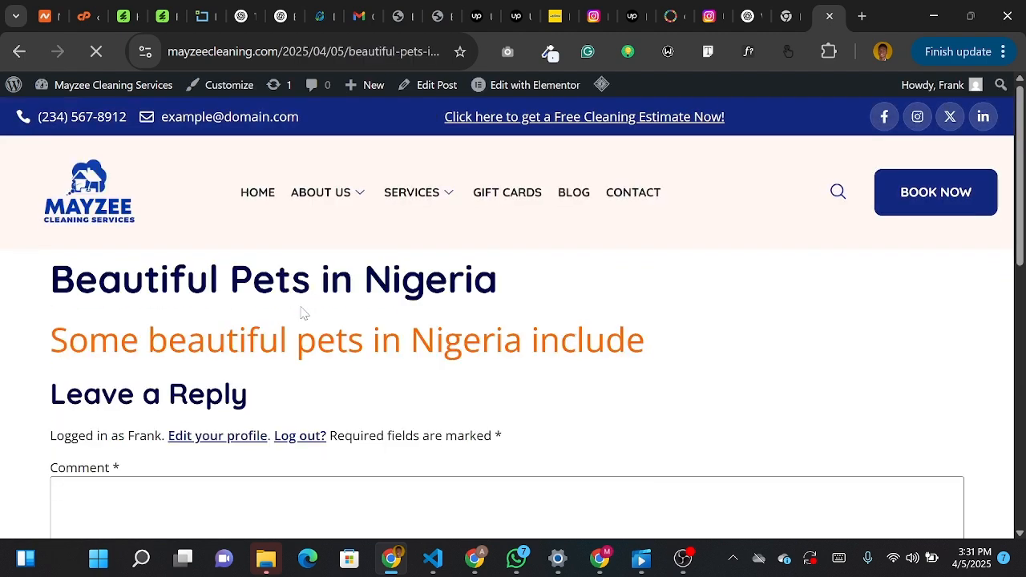
scroll(104, 309, "down", 3)
scroll(104, 308, "up", 3)
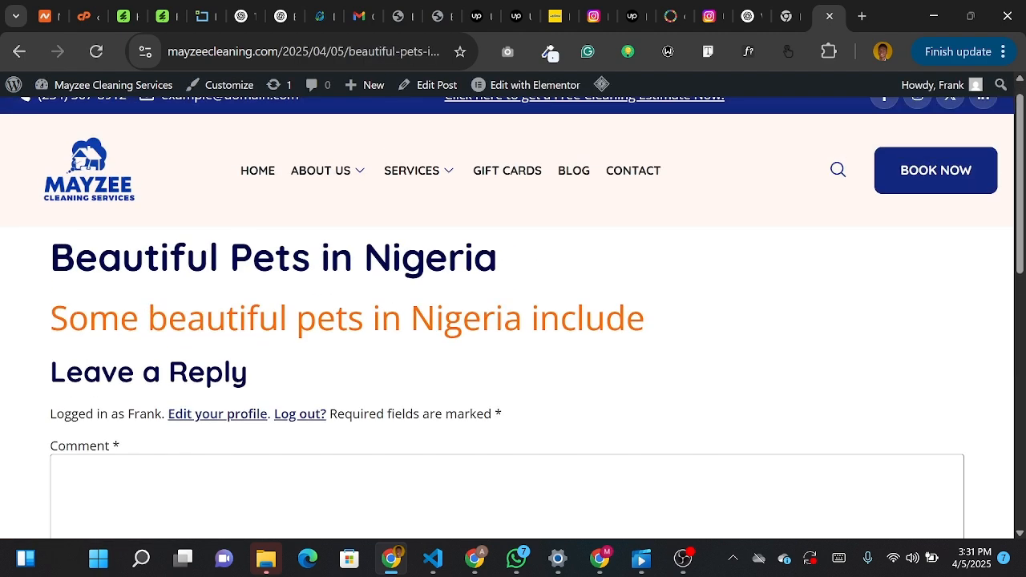
left_click_drag(49, 279, 540, 288)
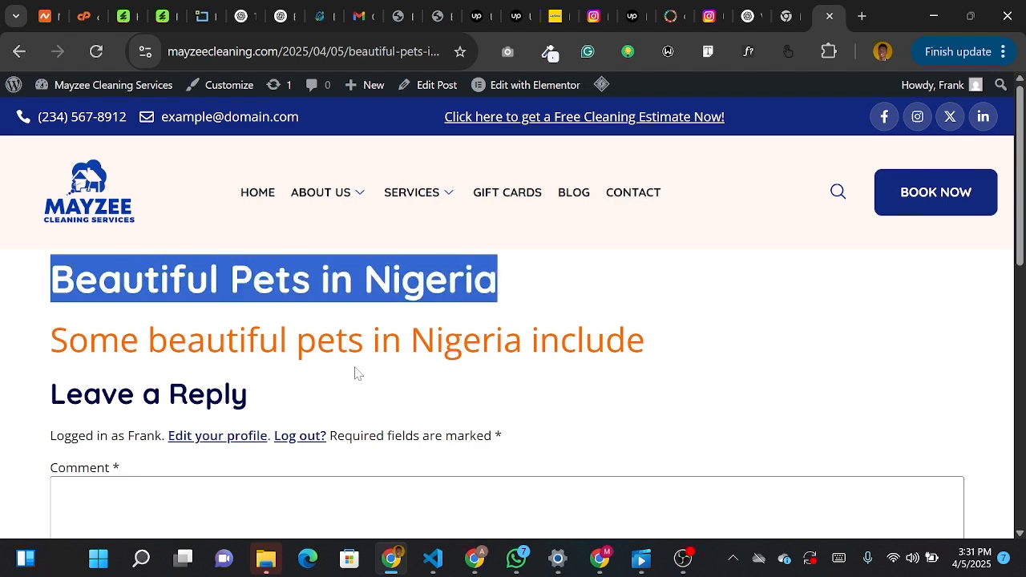
scroll(357, 373, "down", 2)
scroll(245, 349, "down", 5)
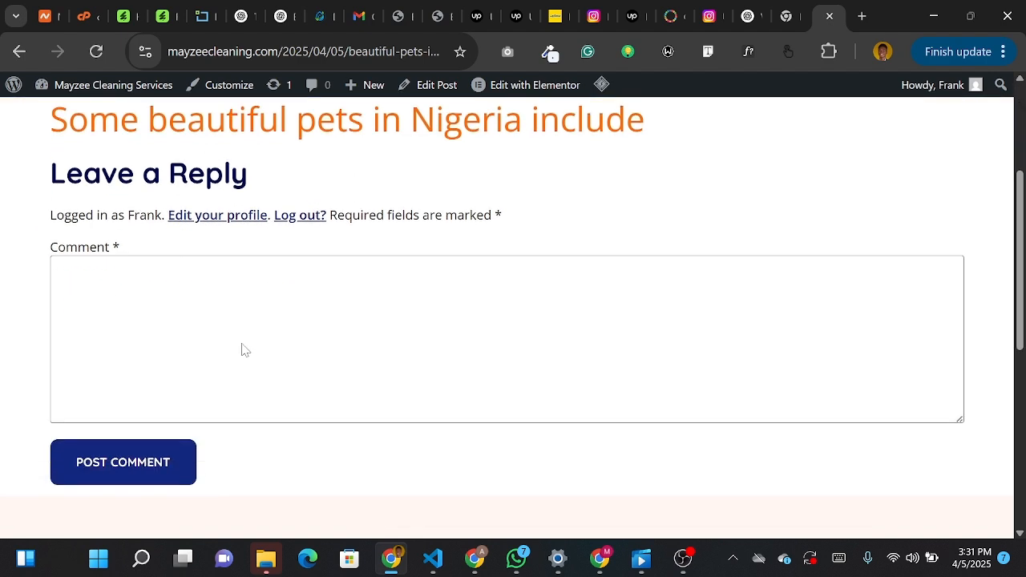
scroll(244, 350, "up", 4)
scroll(245, 350, "up", 2)
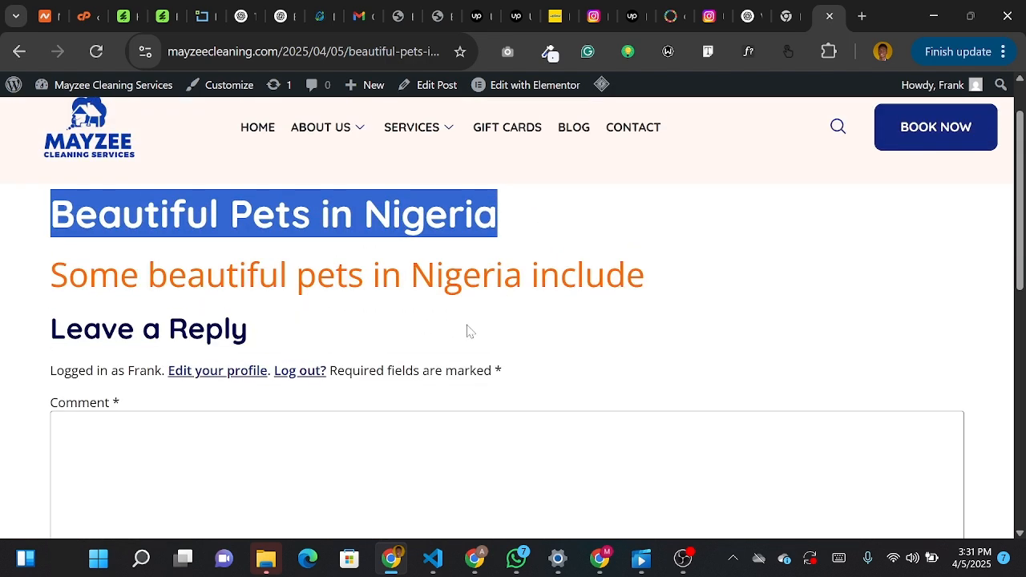
left_click(517, 221)
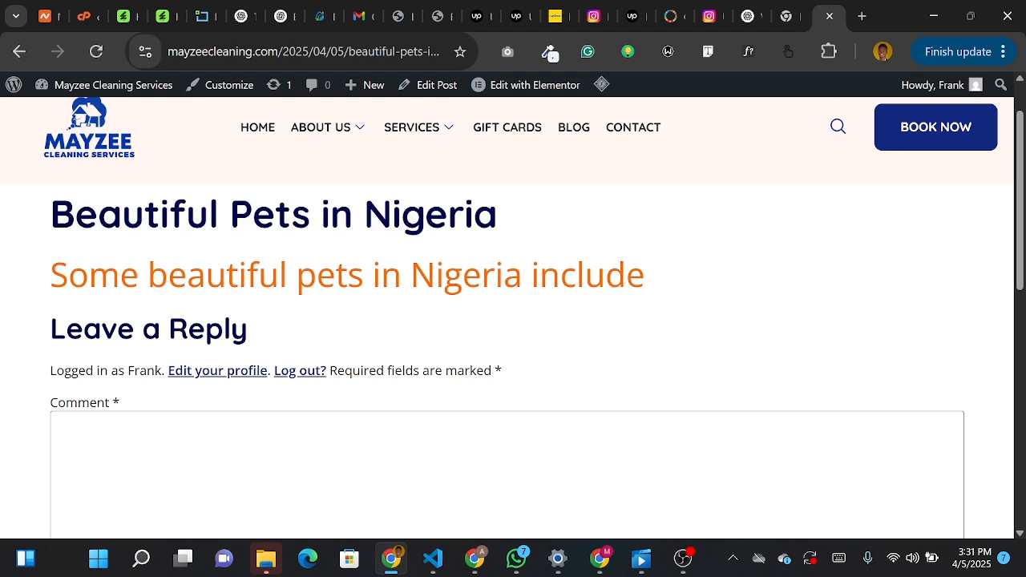
scroll(513, 321, "up", 1)
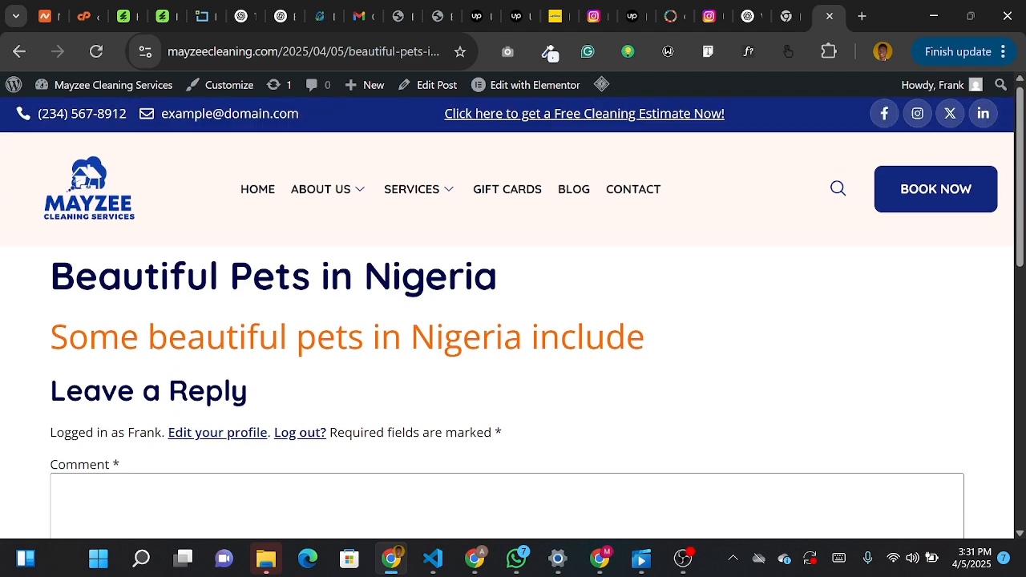
scroll(255, 266, "down", 2)
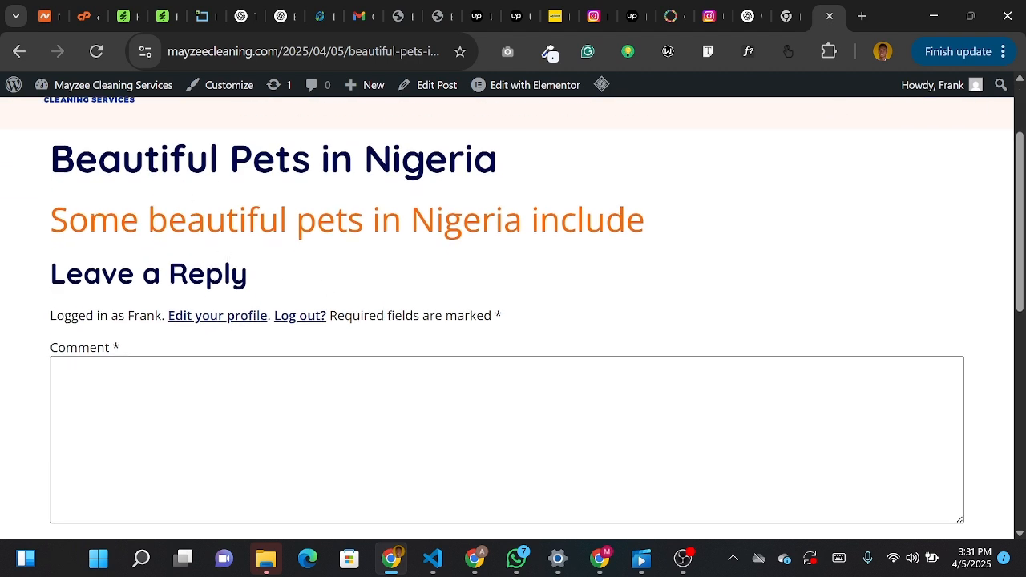
scroll(513, 321, "up", 1)
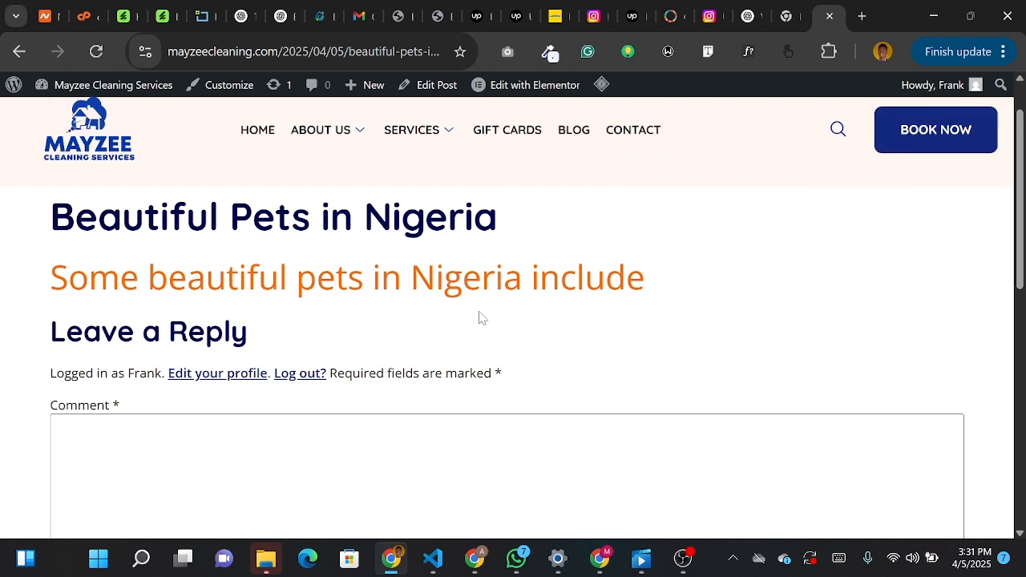